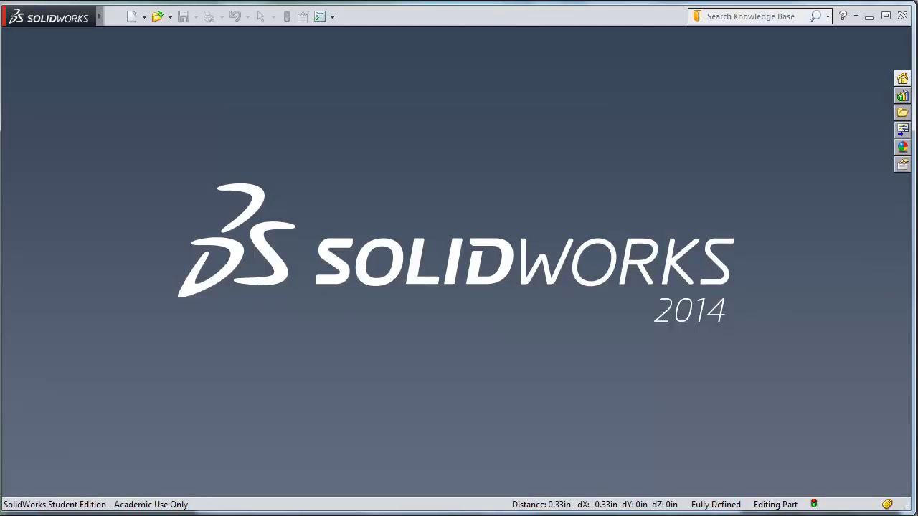
Create a new part and start a line sketch on its Front Plane
click(134, 16)
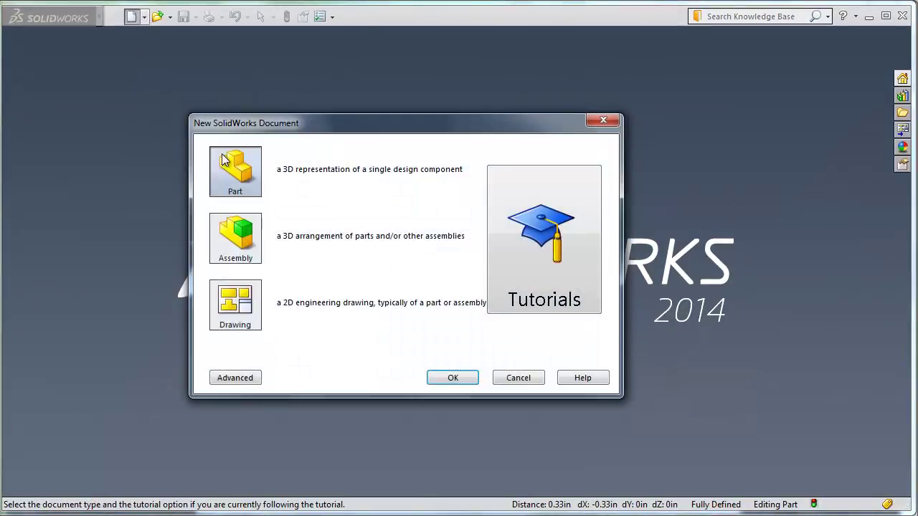
click(453, 376)
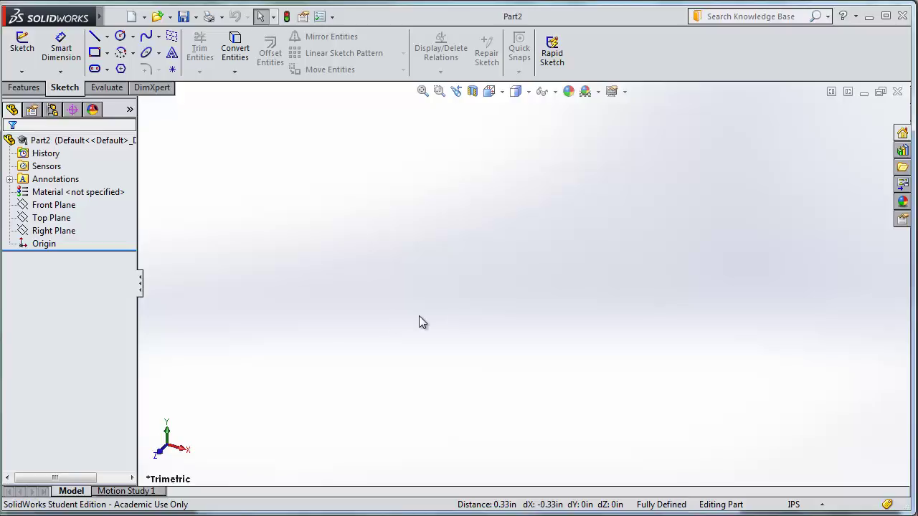
click(36, 205)
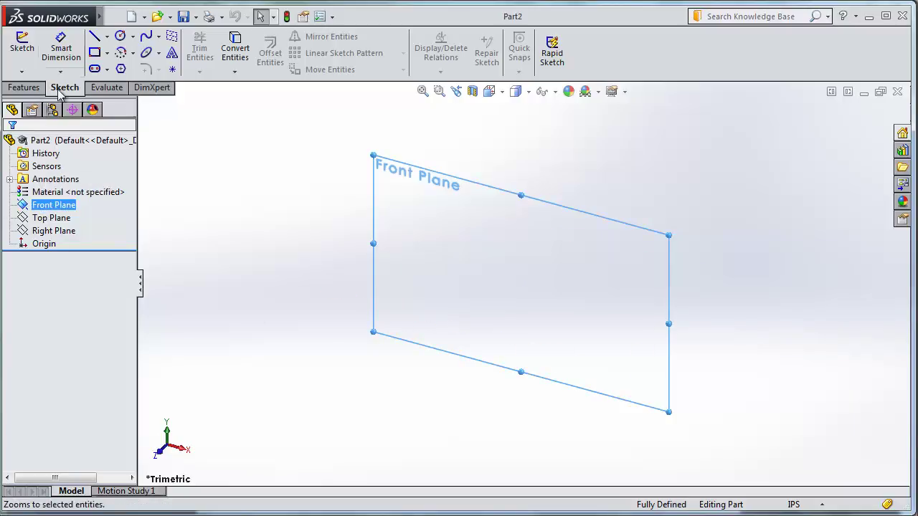
click(21, 43)
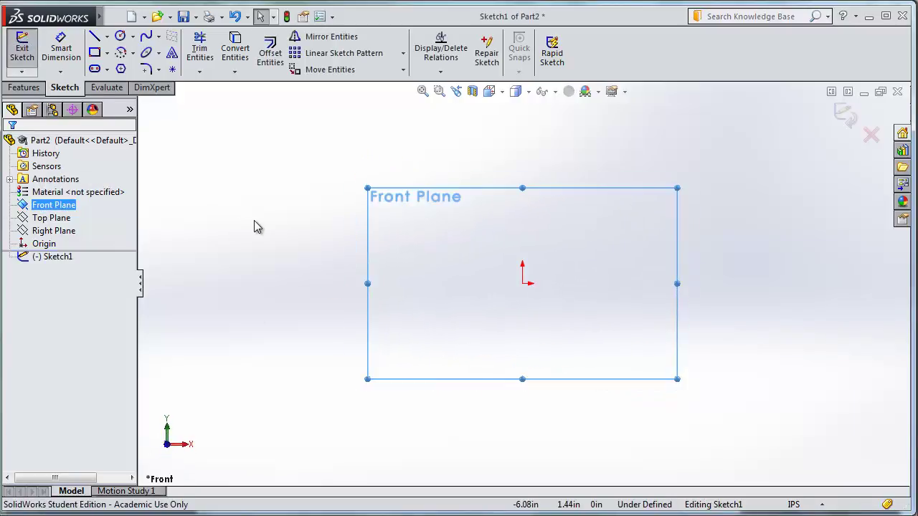
click(95, 40)
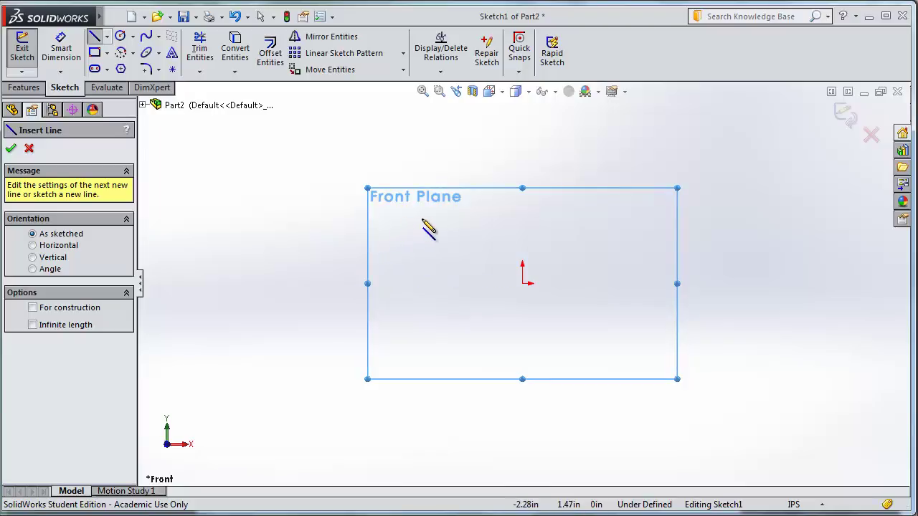
Draw the open line chain: sloped edge, baseline, slanted right side and hook edges
click(447, 221)
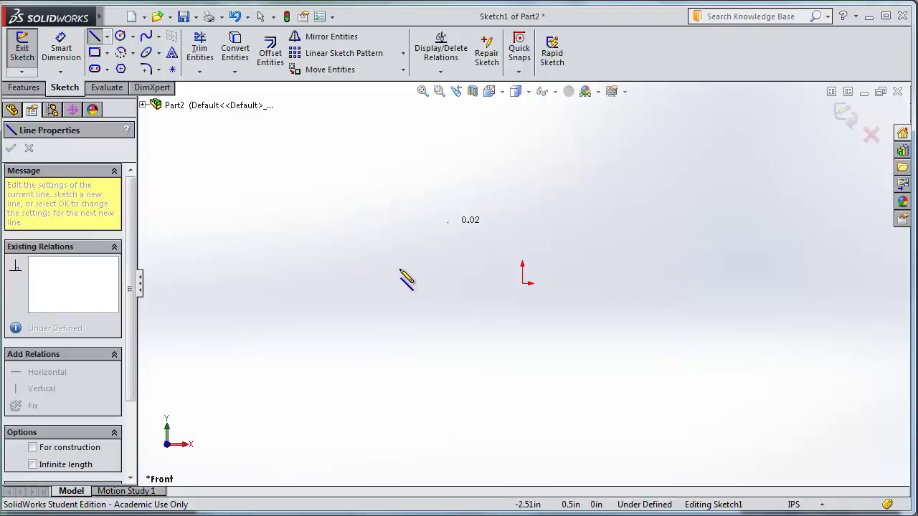
click(310, 285)
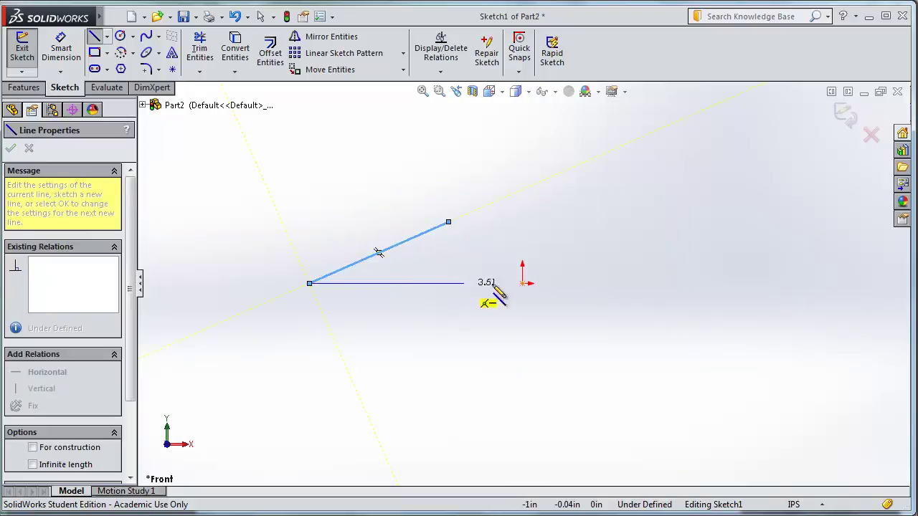
click(717, 284)
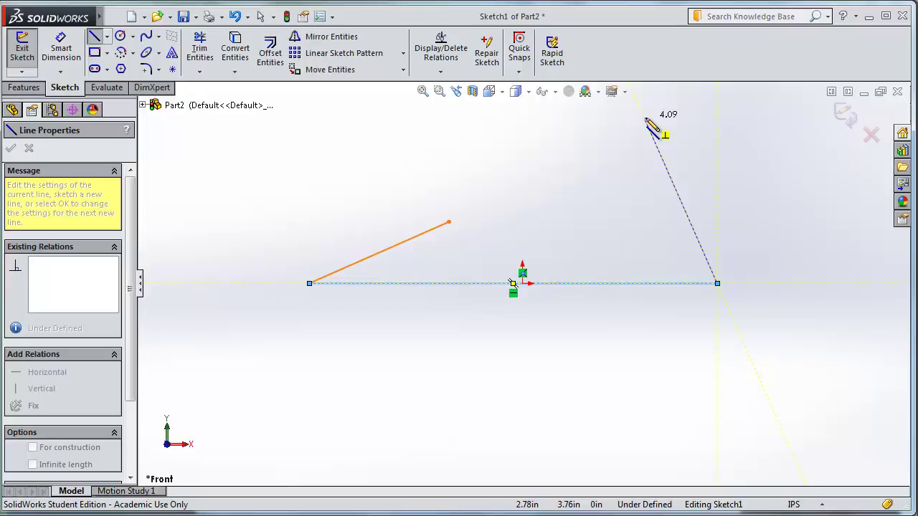
click(644, 119)
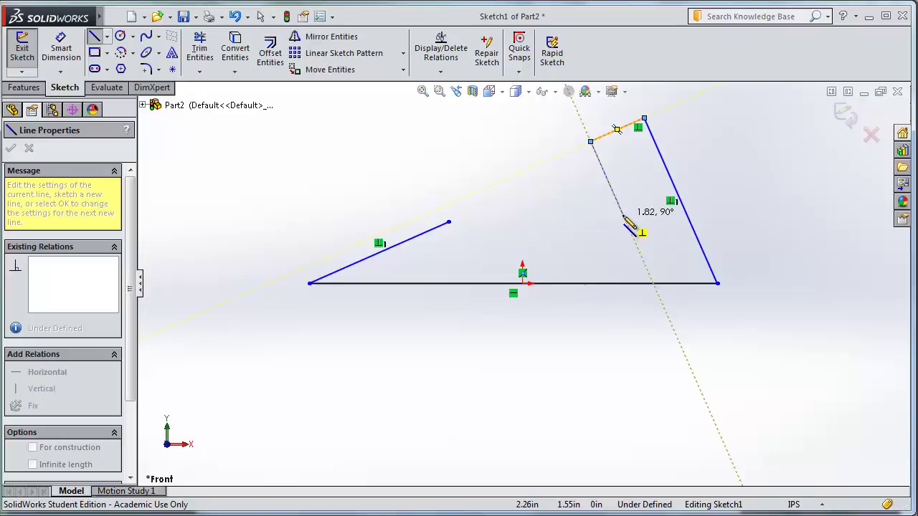
click(622, 215)
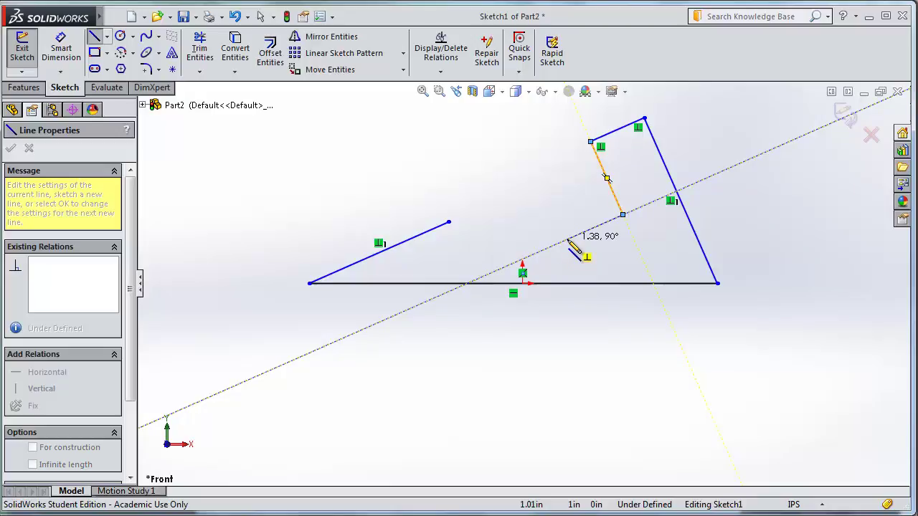
click(567, 240)
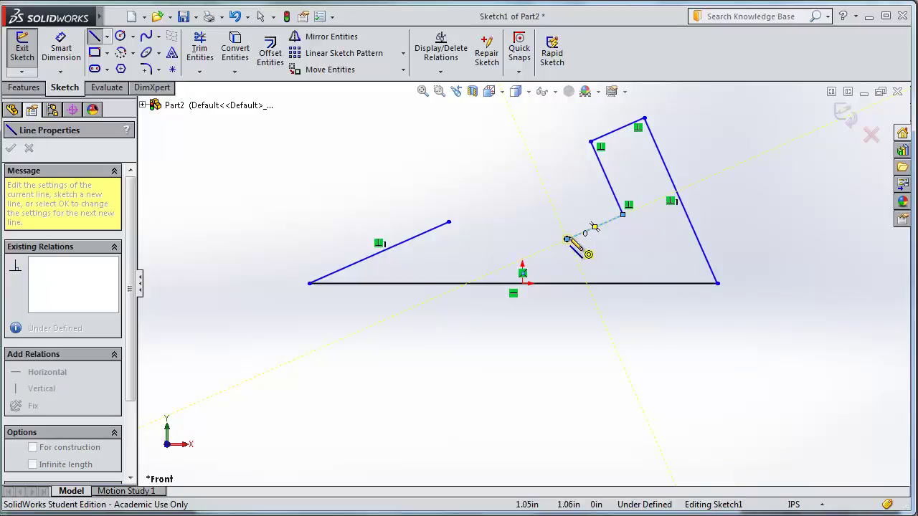
key(Escape)
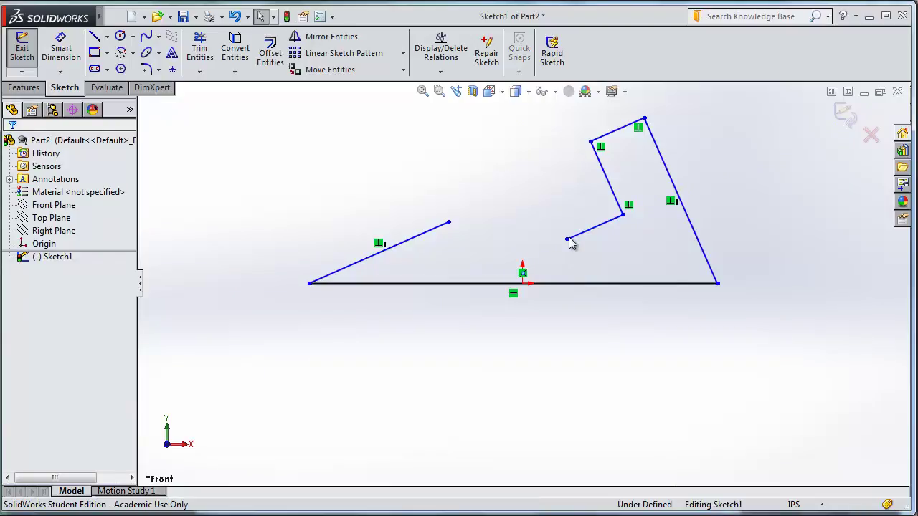
Give the horizontal baseline a 2.5 in length dimension placed below it
click(423, 290)
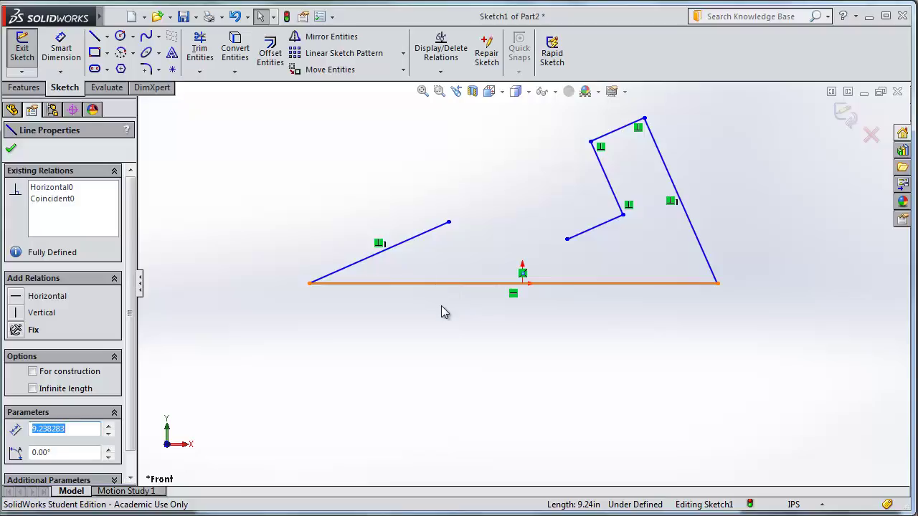
click(61, 48)
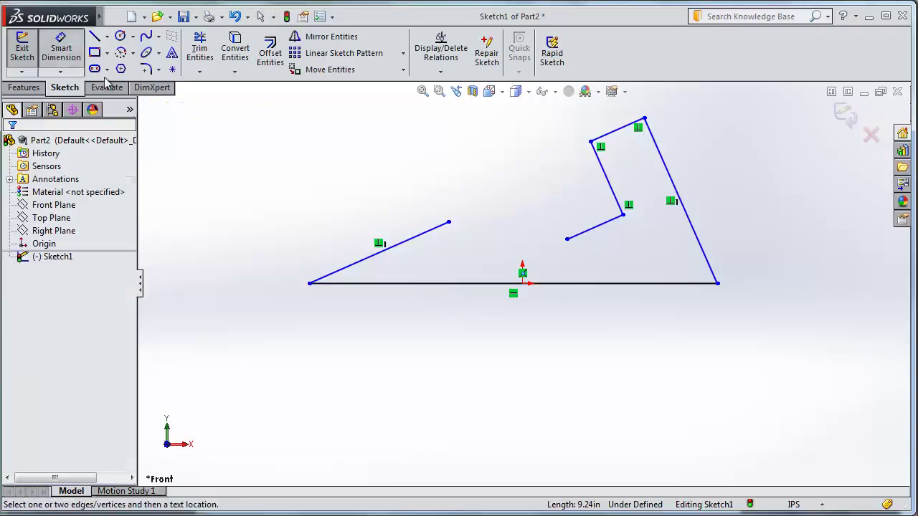
click(473, 284)
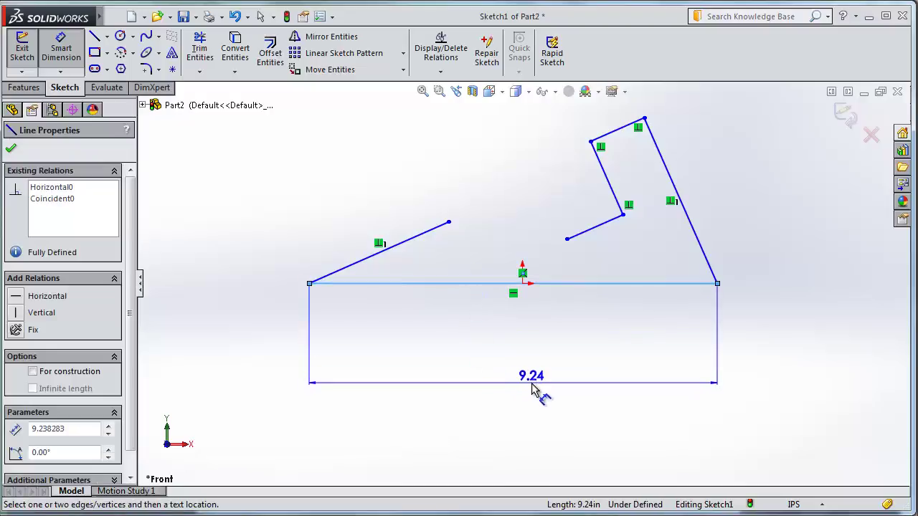
click(525, 387)
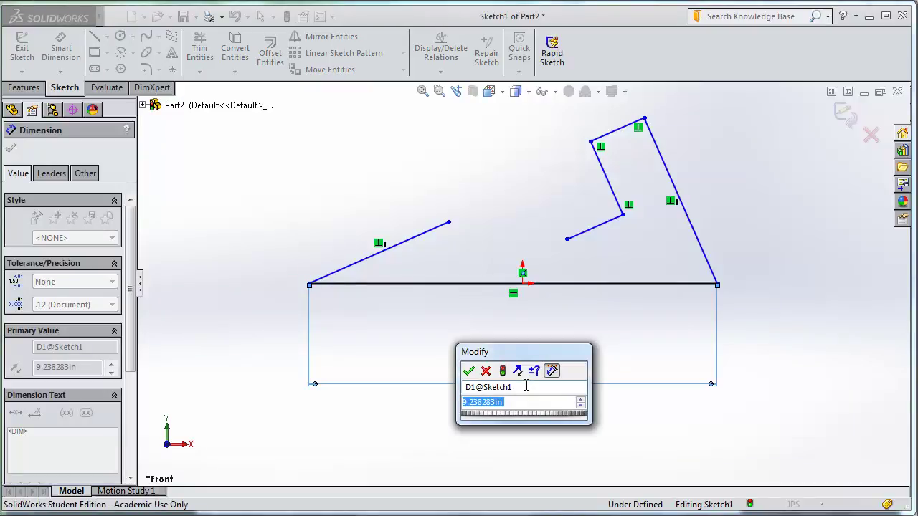
text(2.5)
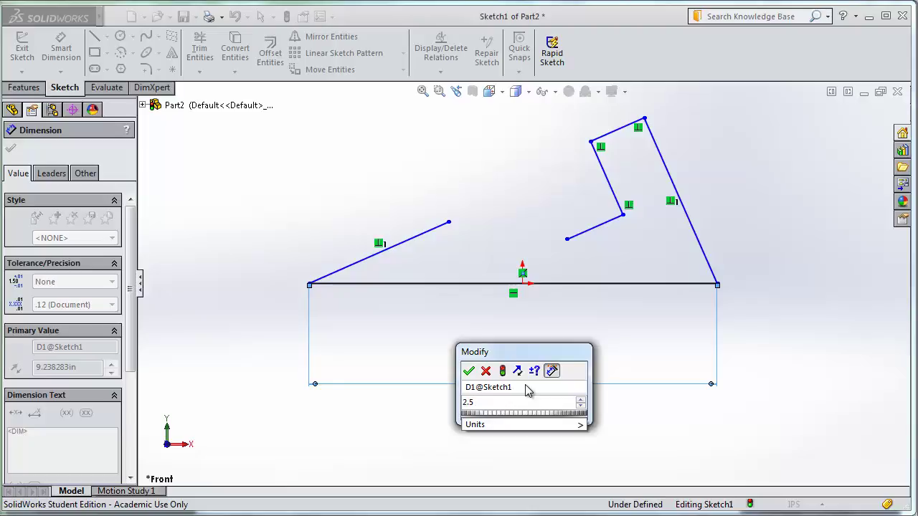
key(Return)
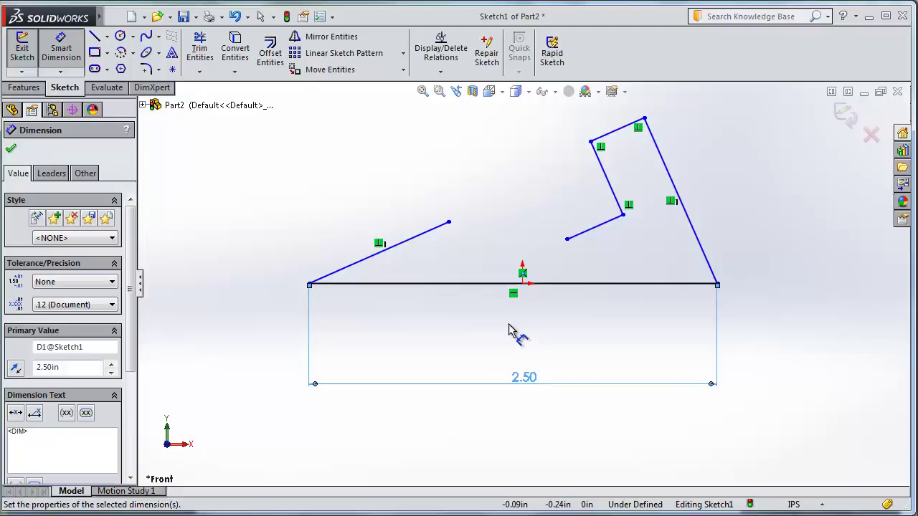
click(70, 44)
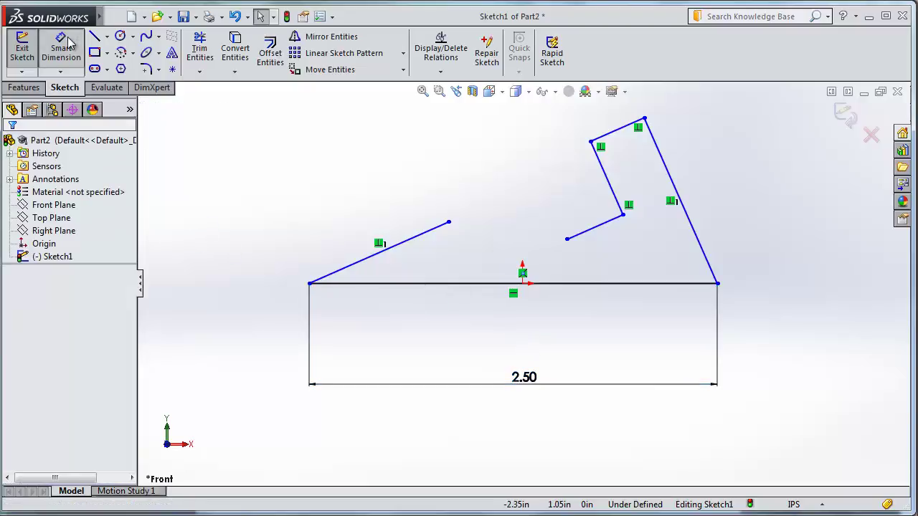
Fillet both baseline corners and the top outer corner with a 0.125 in radius
click(146, 71)
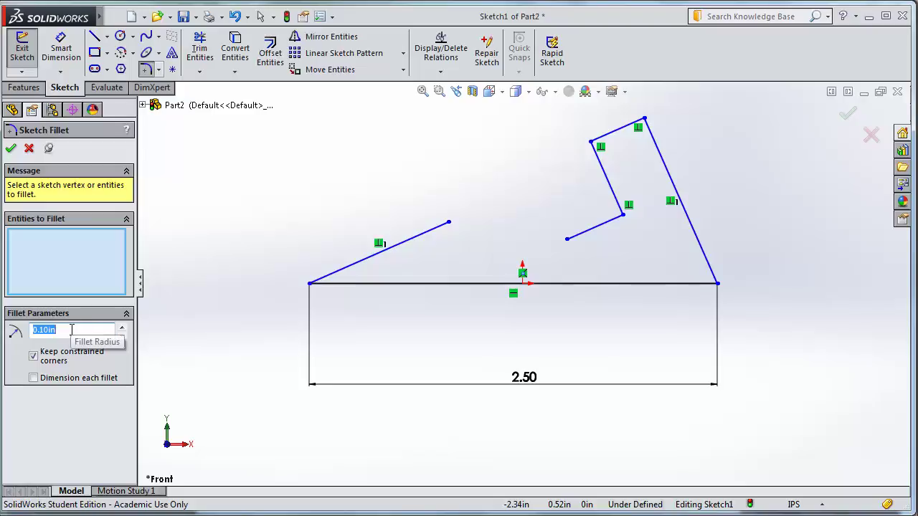
text(.125)
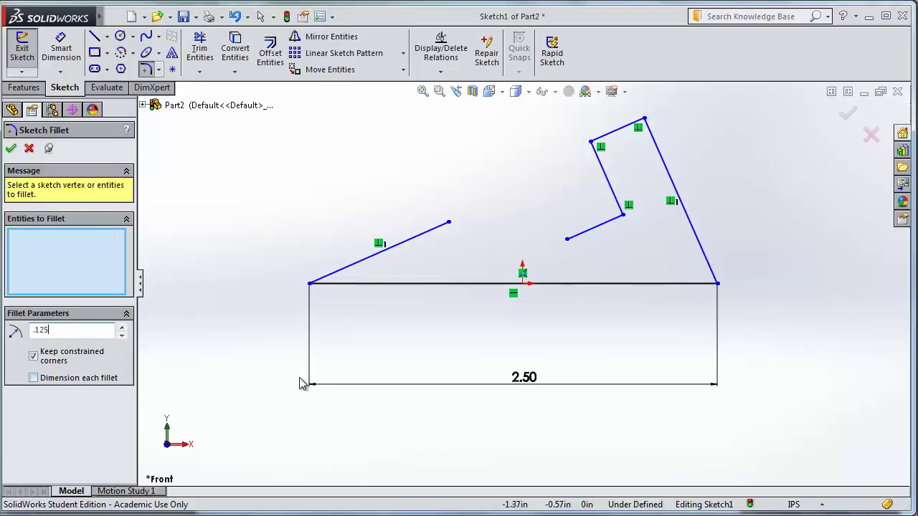
click(311, 285)
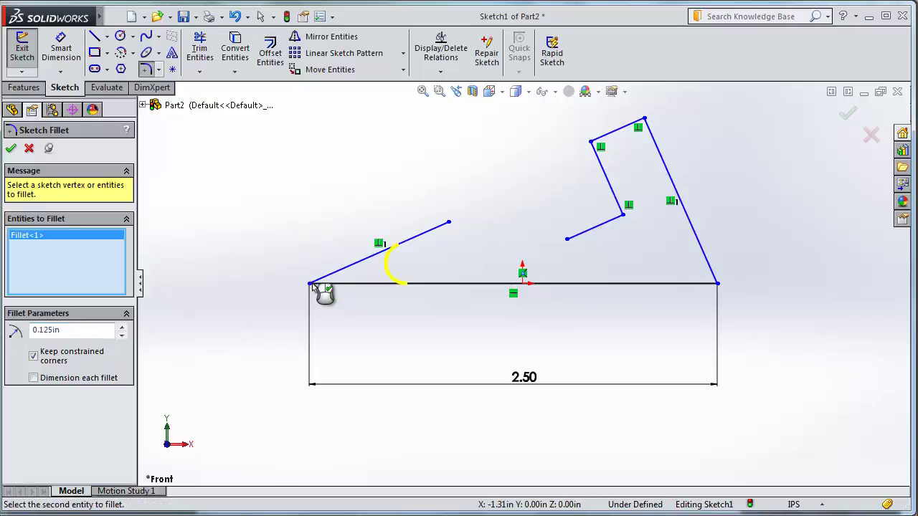
click(714, 283)
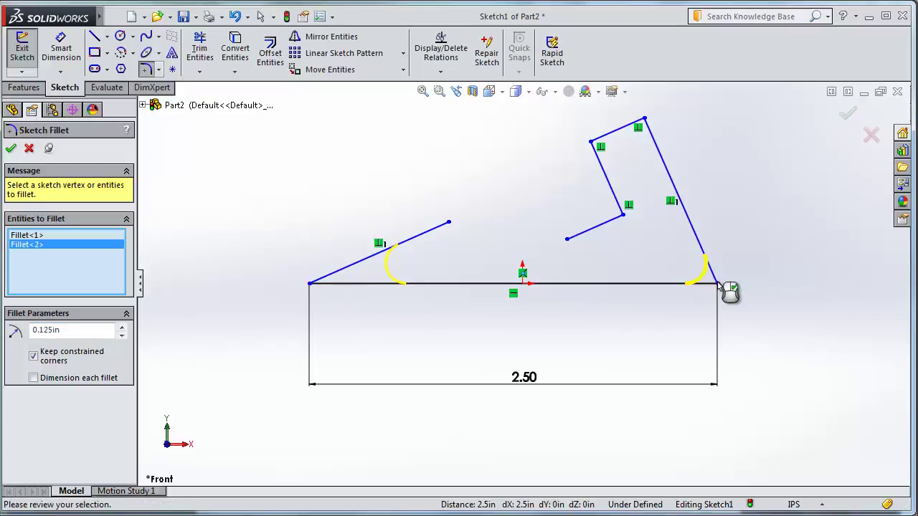
click(645, 119)
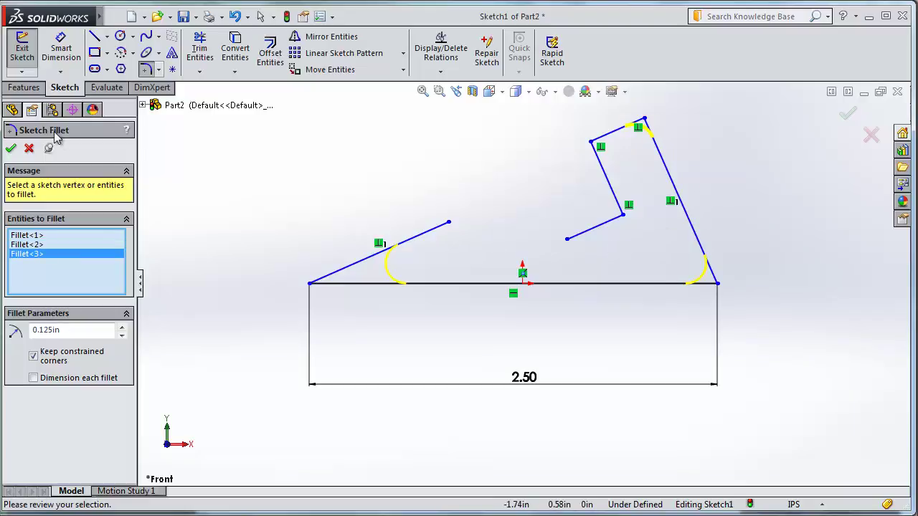
click(12, 149)
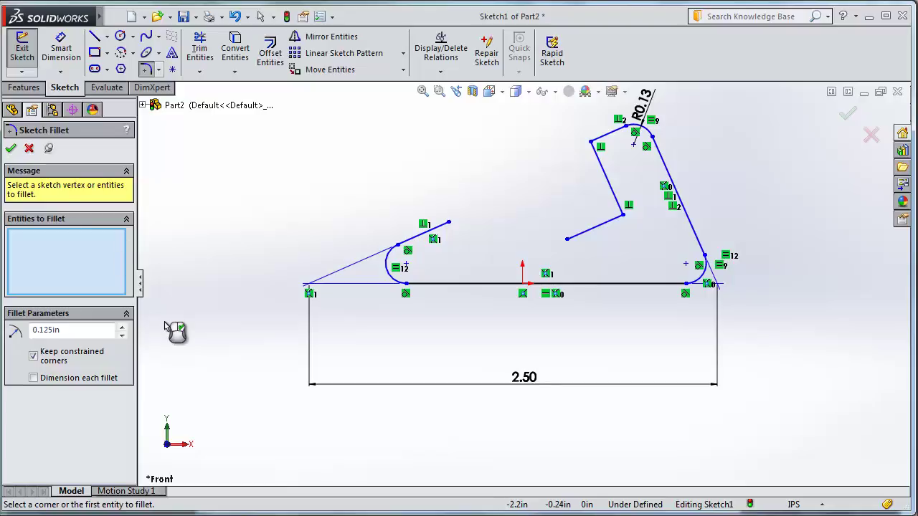
key(Escape)
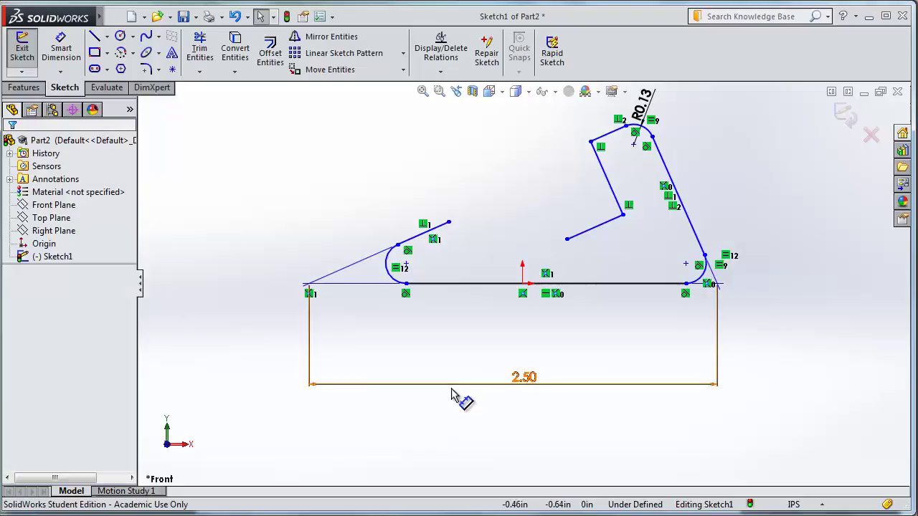
Replace the 2.50 baseline dimension with a 1.75 in distance between the fillet centres
click(525, 387)
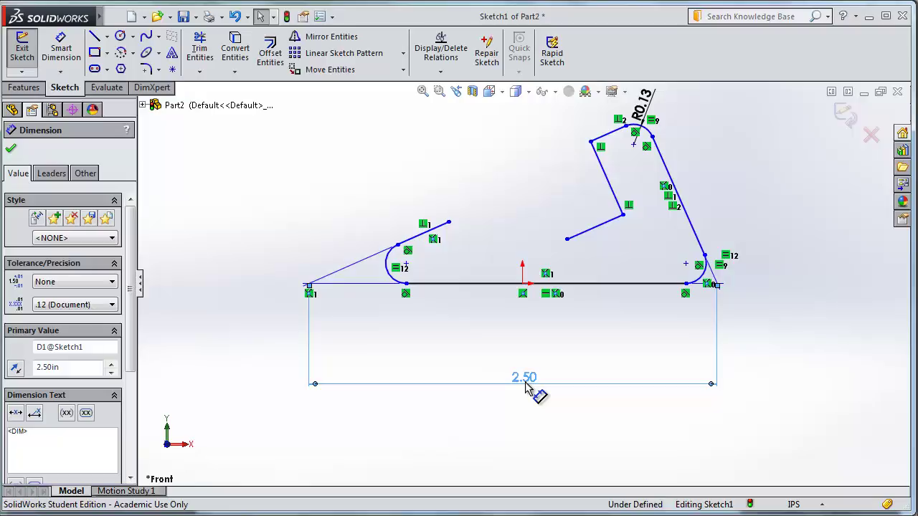
key(Delete)
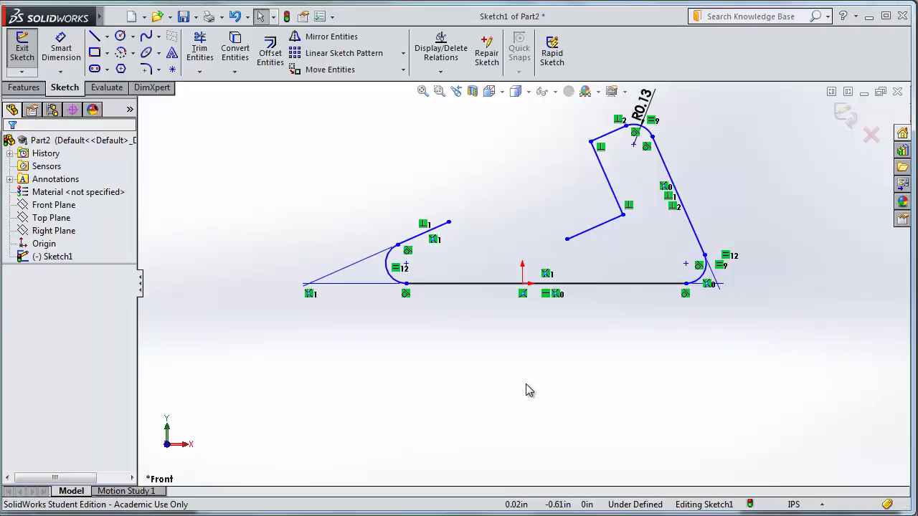
click(61, 50)
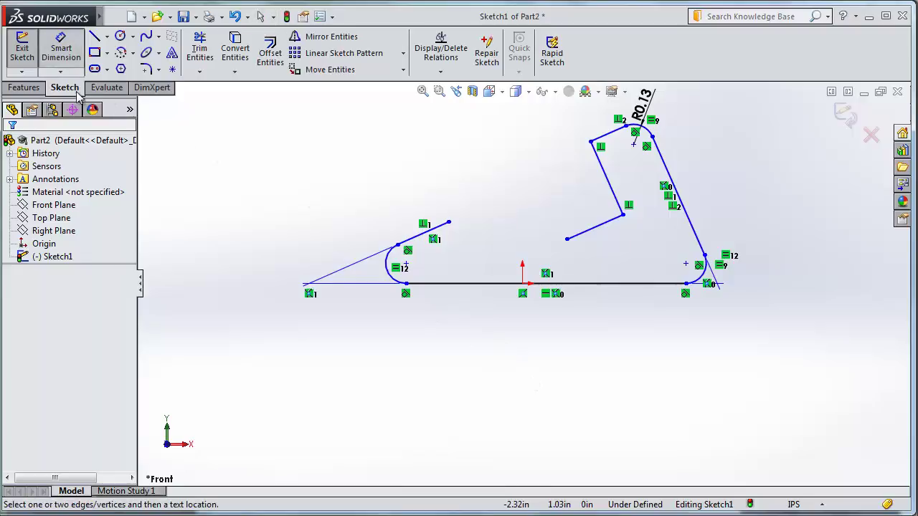
click(388, 269)
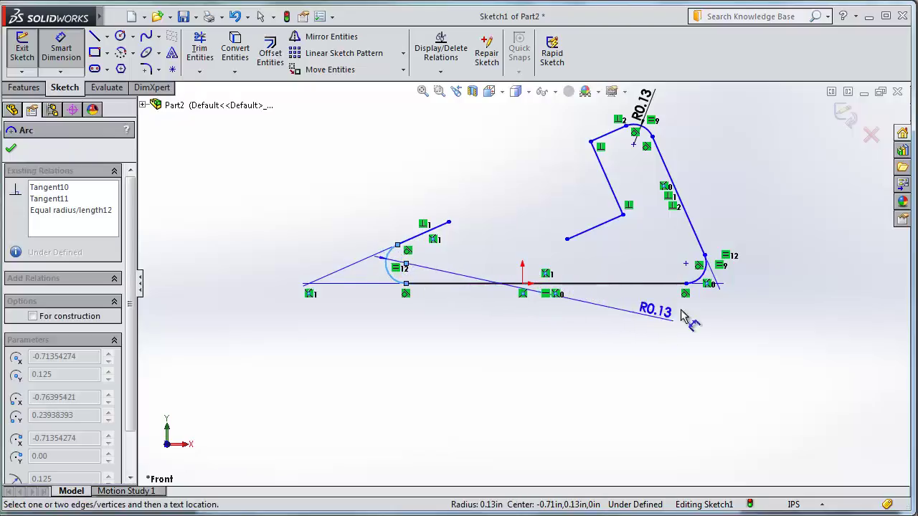
click(708, 282)
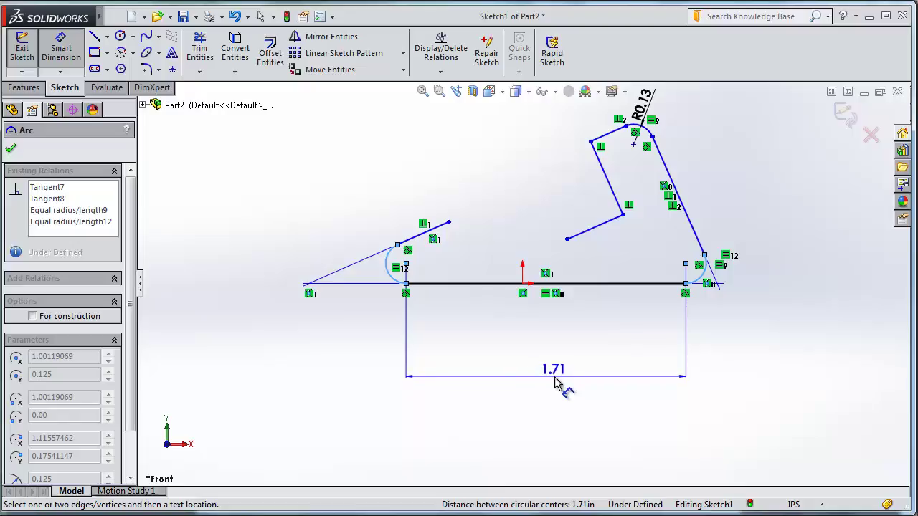
click(543, 385)
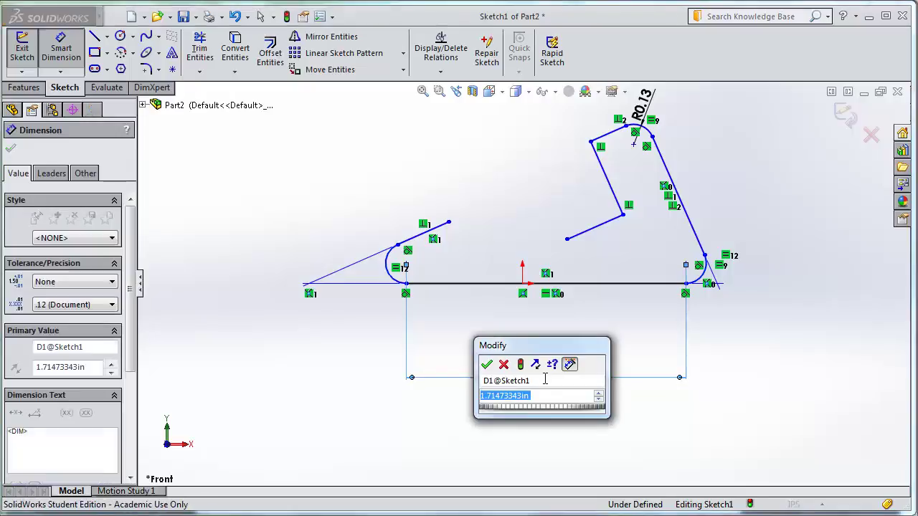
text(1.75)
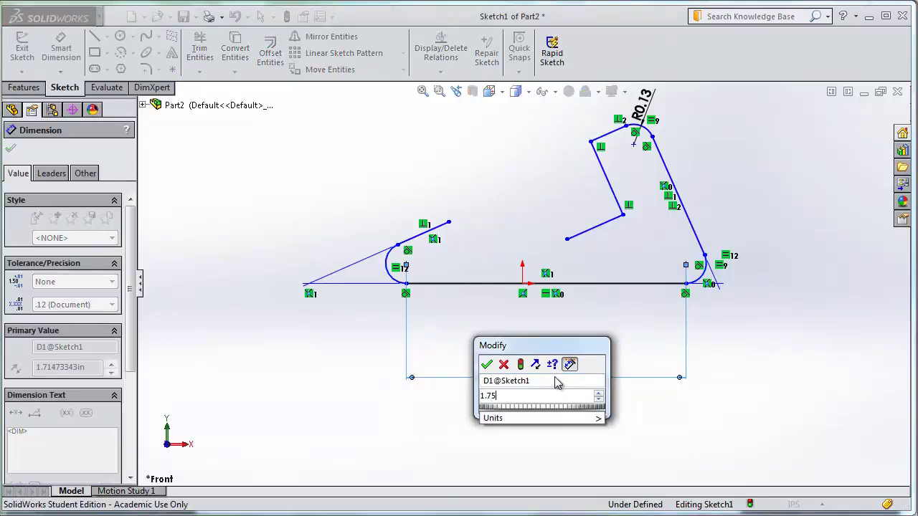
key(Return)
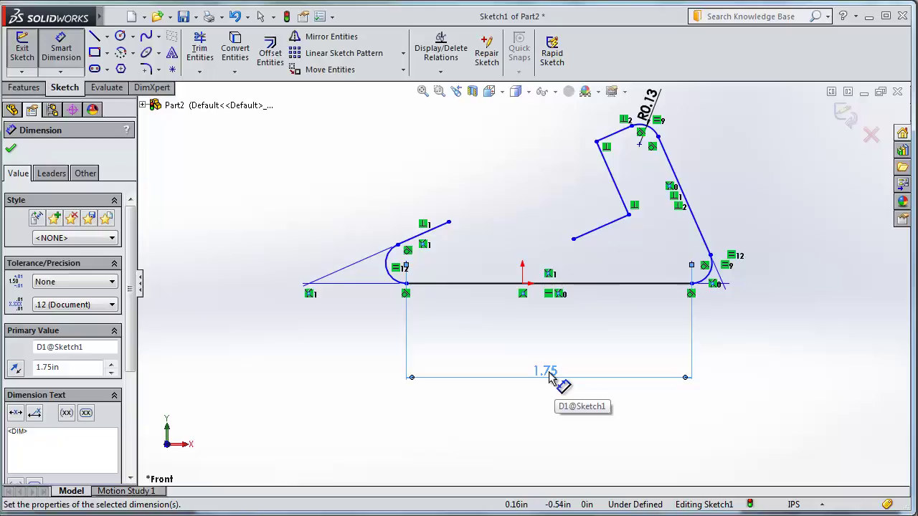
Set a 70° angle between the base line and the slanted right side
click(640, 288)
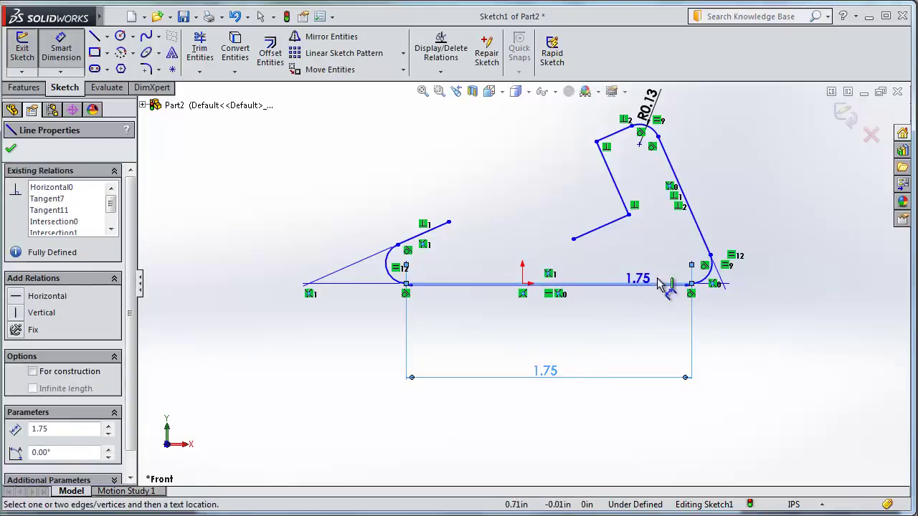
click(701, 236)
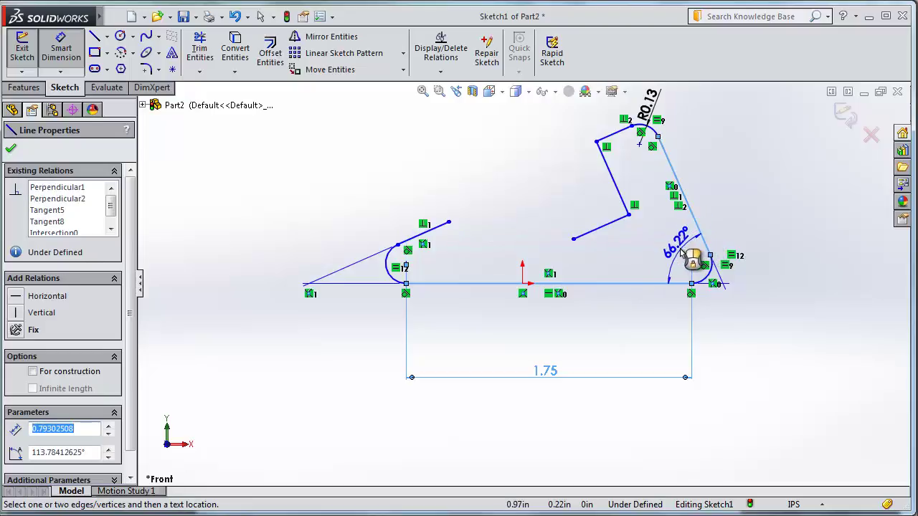
click(679, 256)
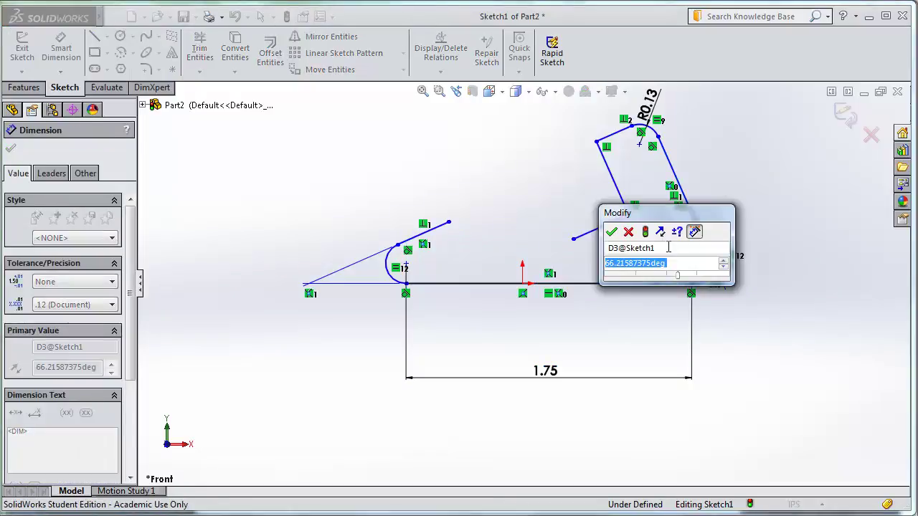
text(70)
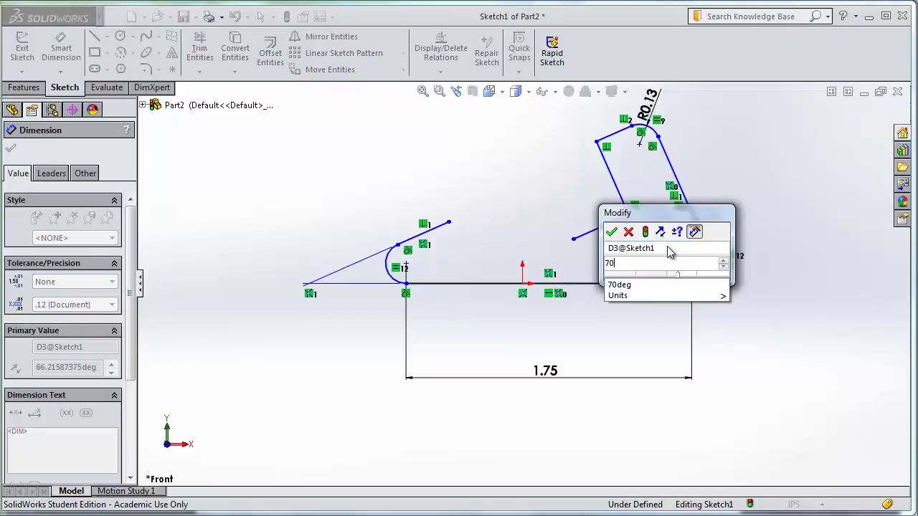
key(Return)
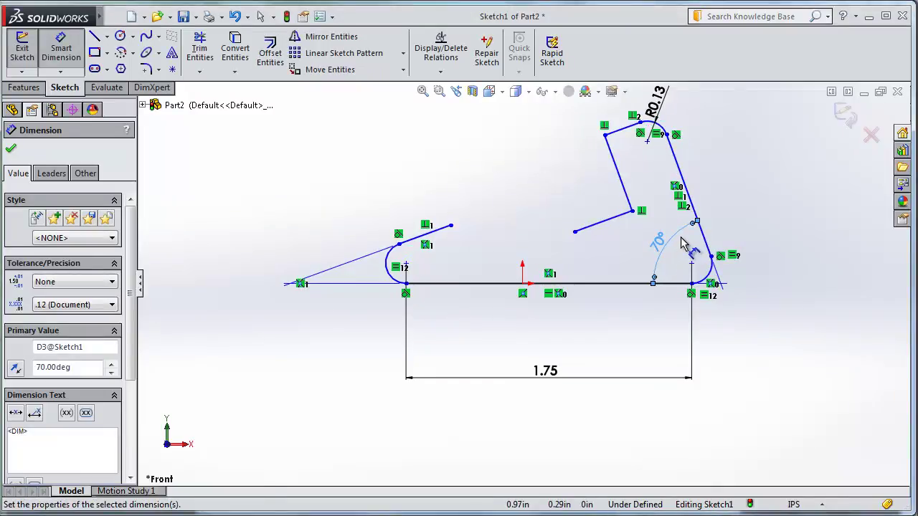
click(628, 131)
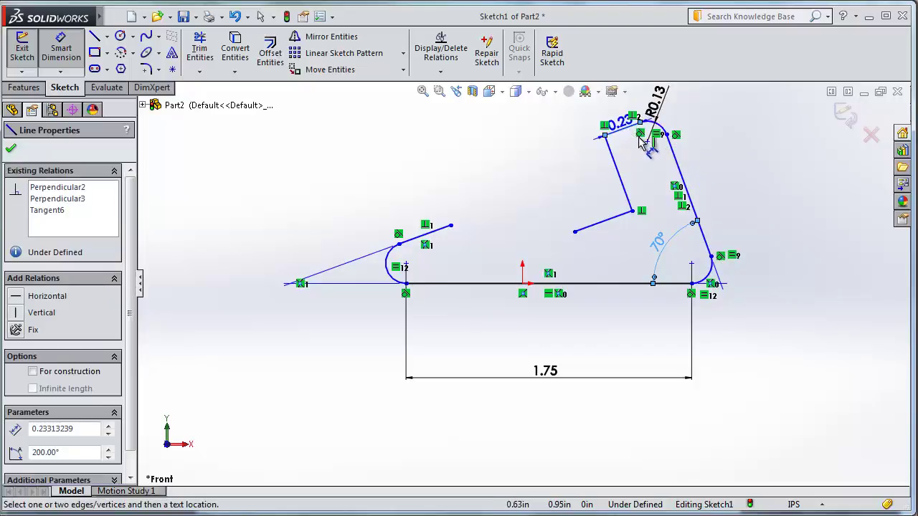
Dimension the top edge to the lower corner arc as 0.886 in
click(726, 277)
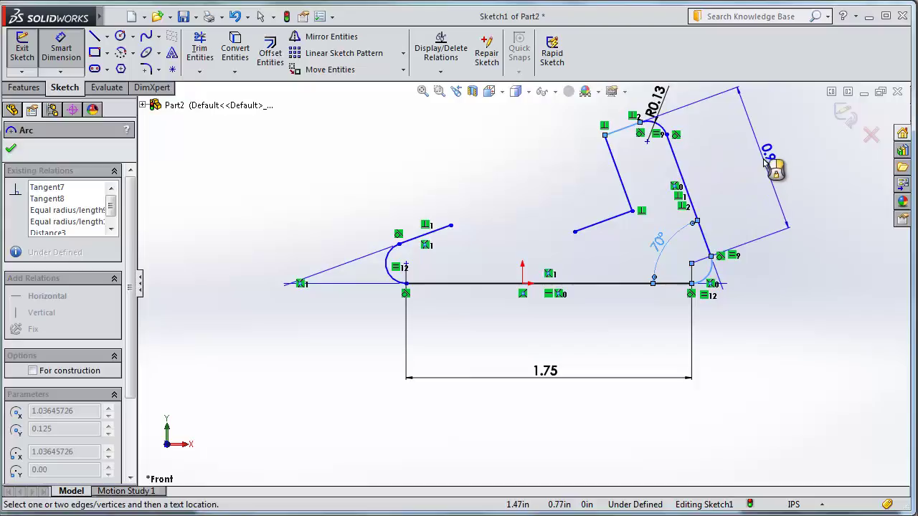
click(765, 162)
text(.886)
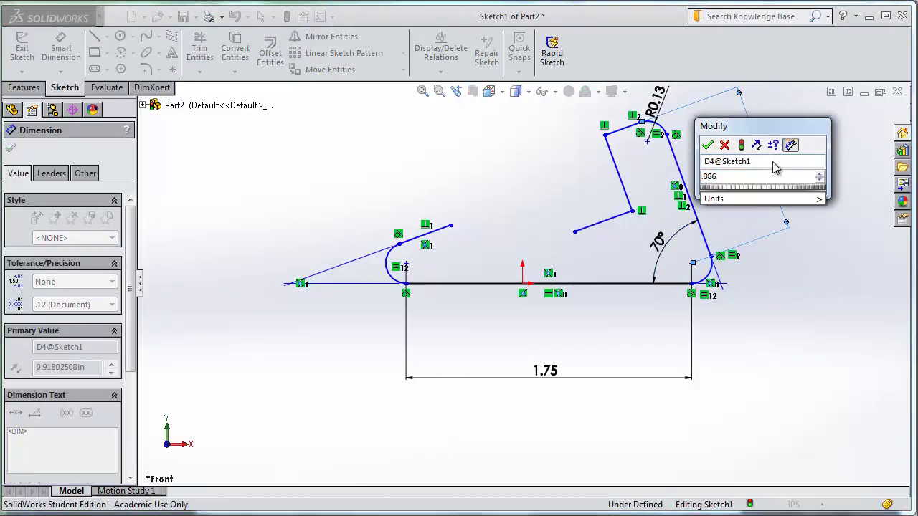
key(Return)
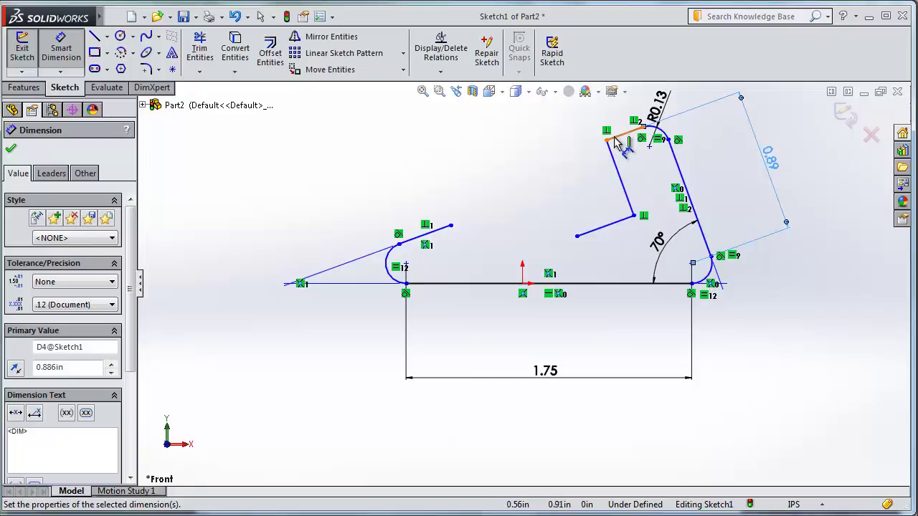
Give the inner slanted edge an aligned length of 0.5 in
click(628, 187)
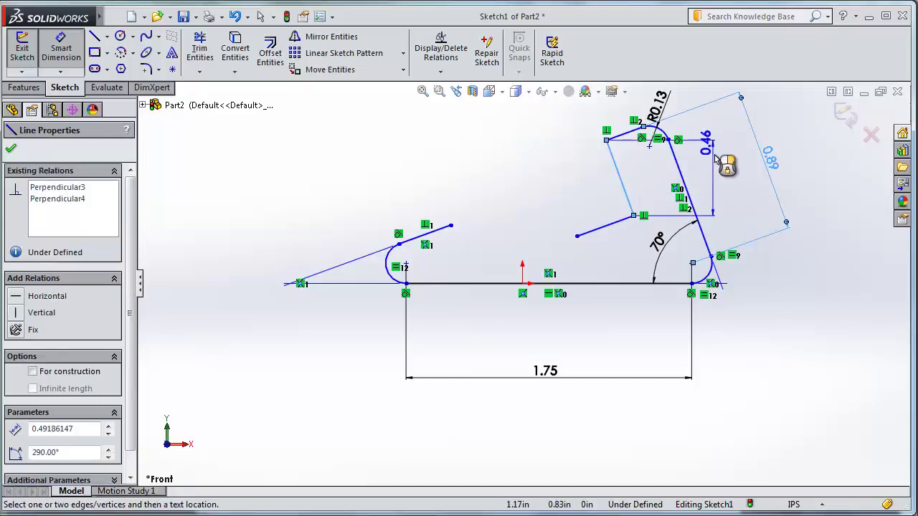
click(648, 127)
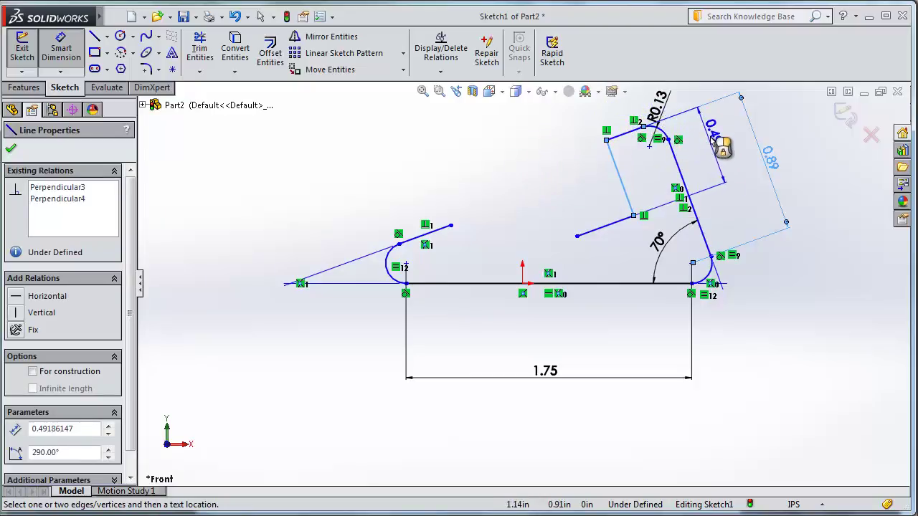
click(713, 142)
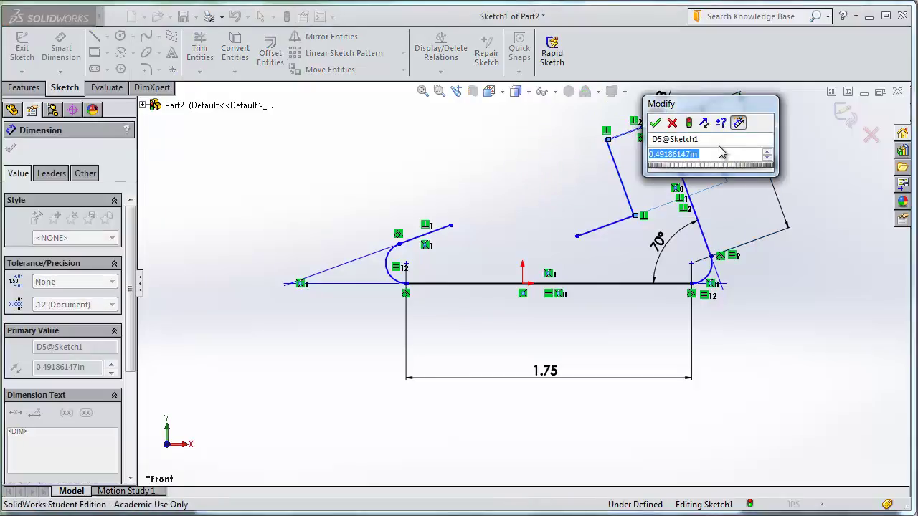
text(.5)
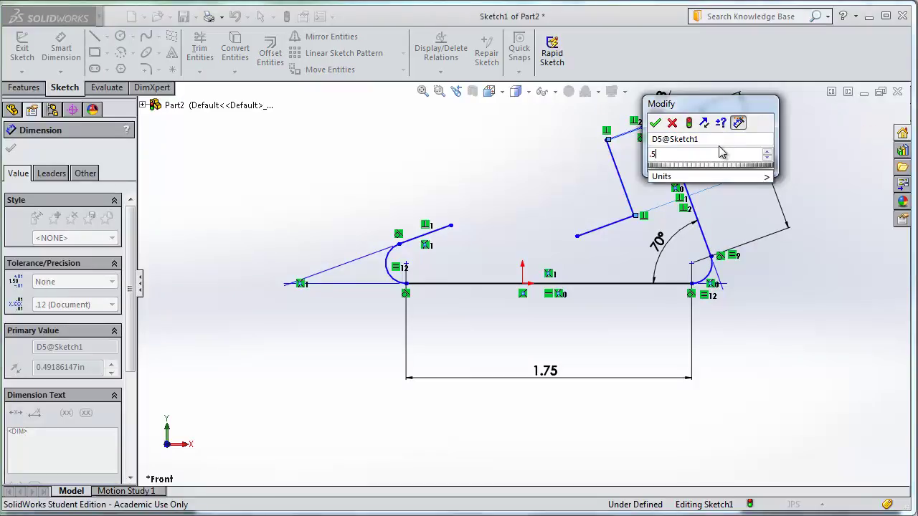
key(Return)
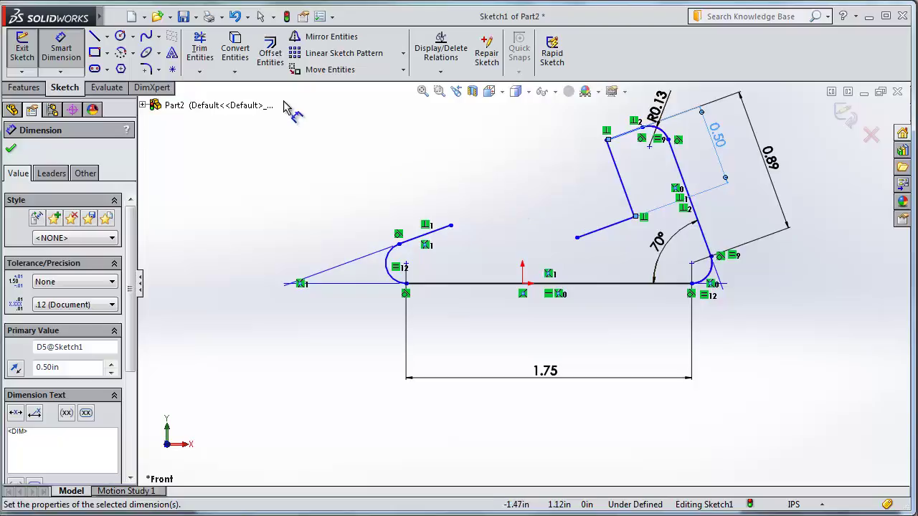
Draw a small circle and a larger concentric circle centred above the base
click(119, 37)
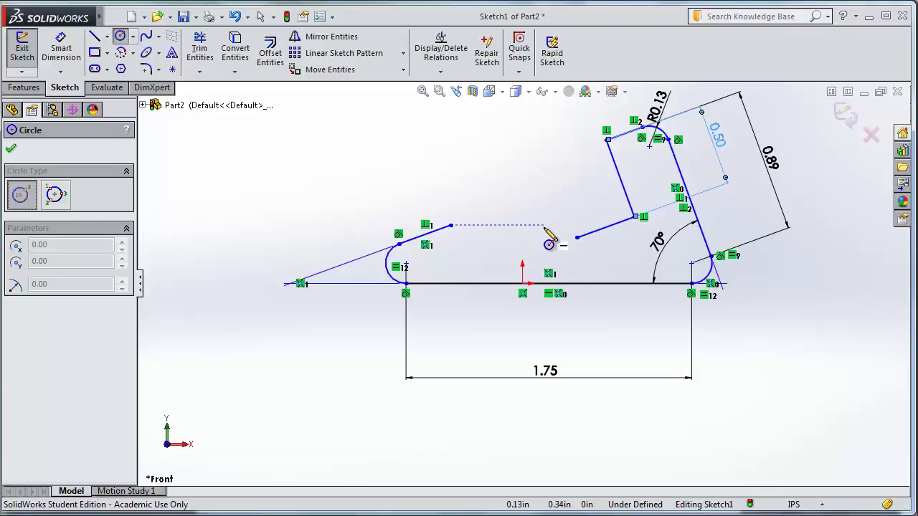
click(512, 189)
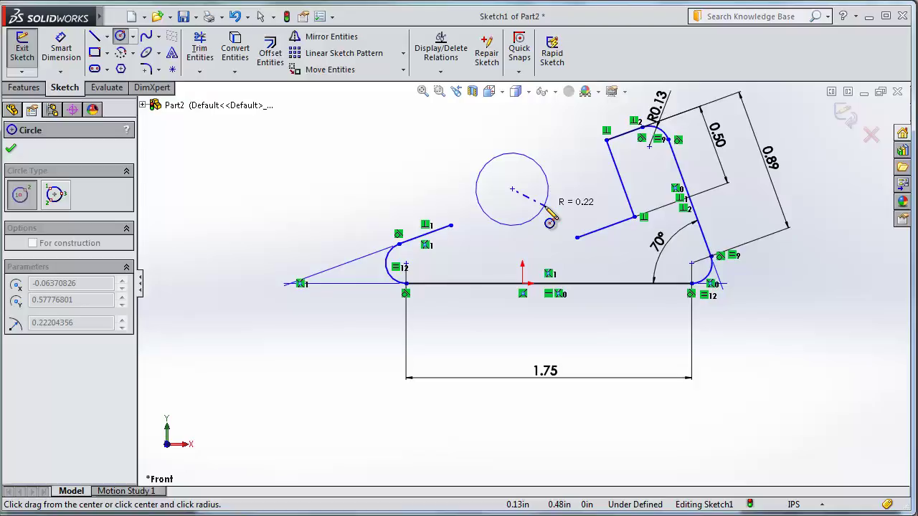
click(545, 208)
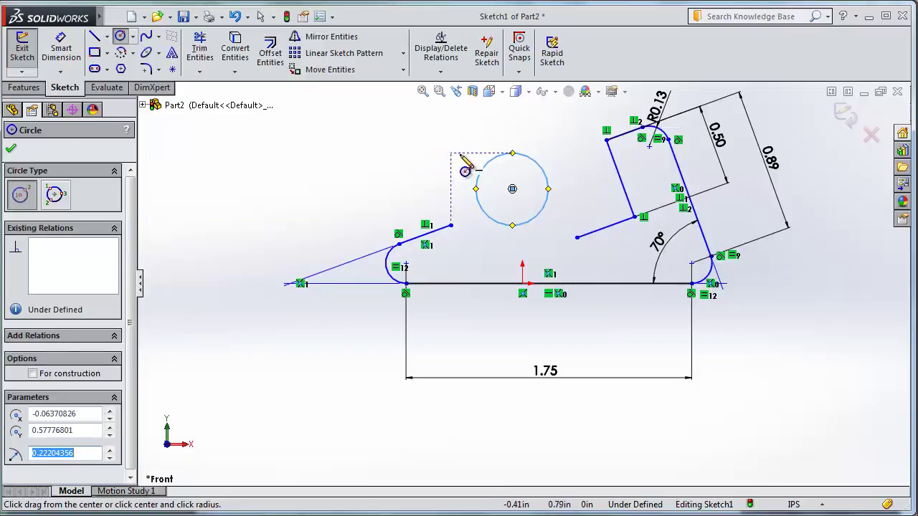
click(512, 189)
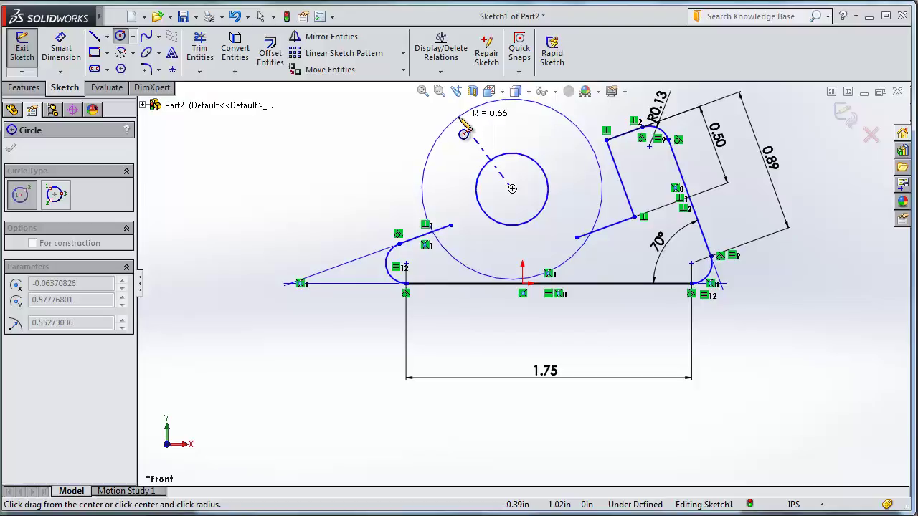
click(464, 134)
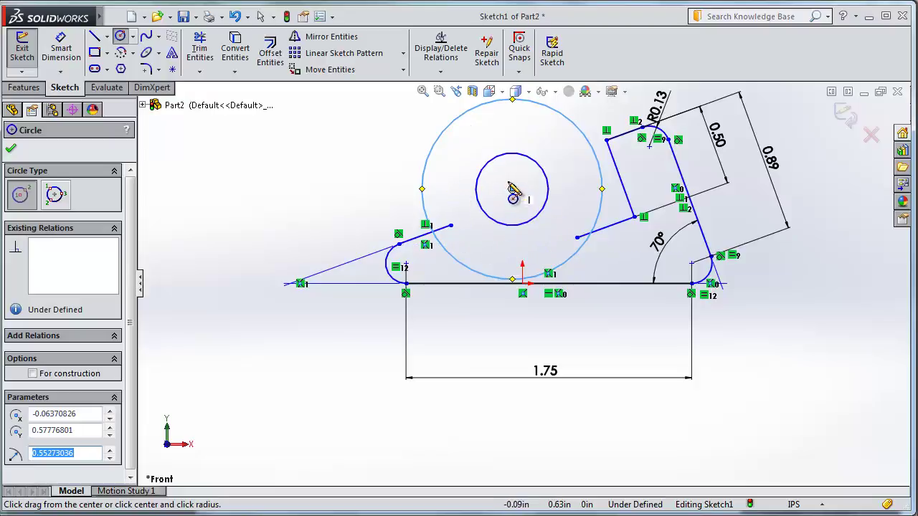
key(Escape)
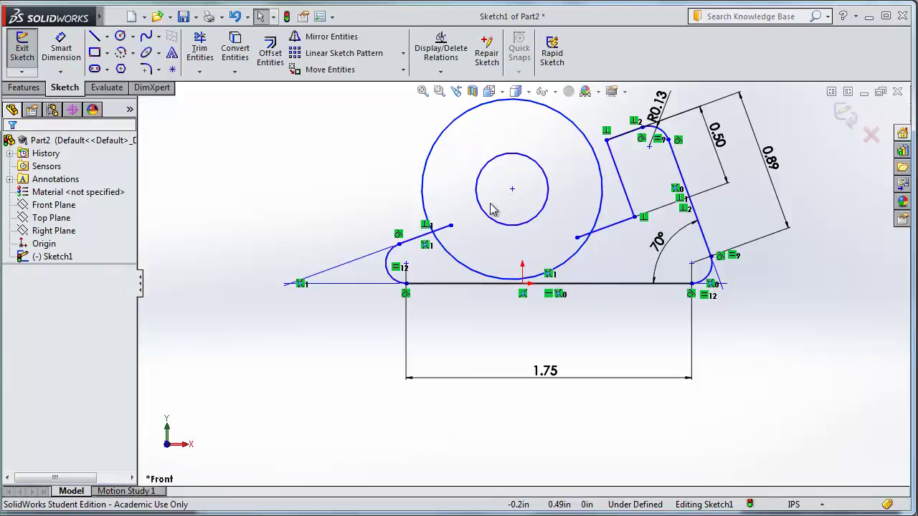
Set the inner circle's diameter to 0.50 in using the equation .25*2
click(57, 47)
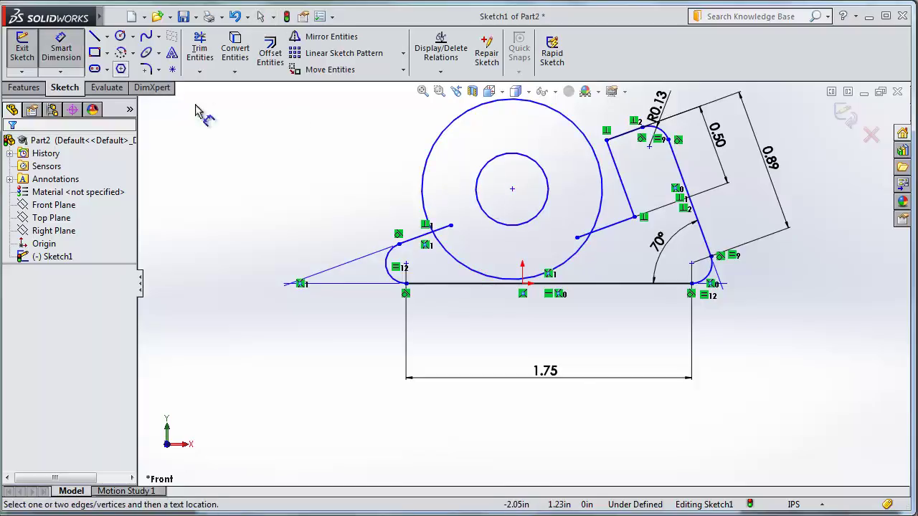
click(485, 174)
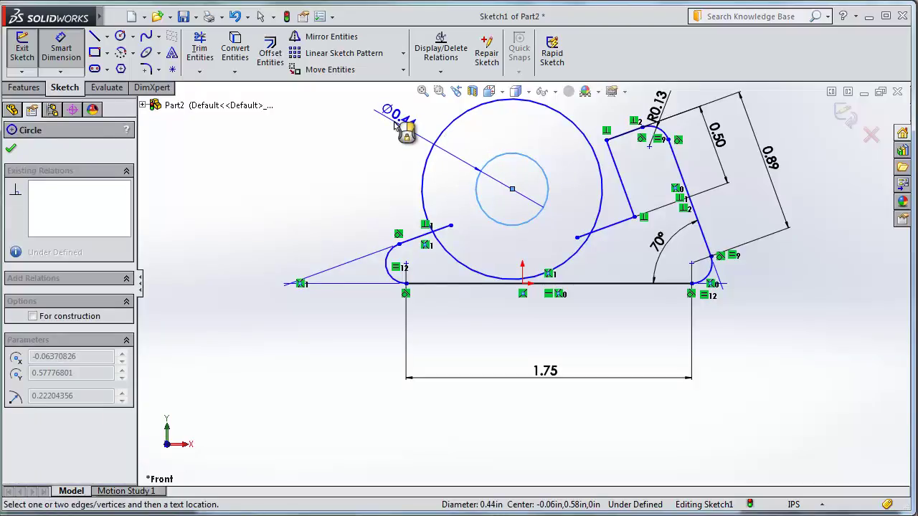
click(393, 123)
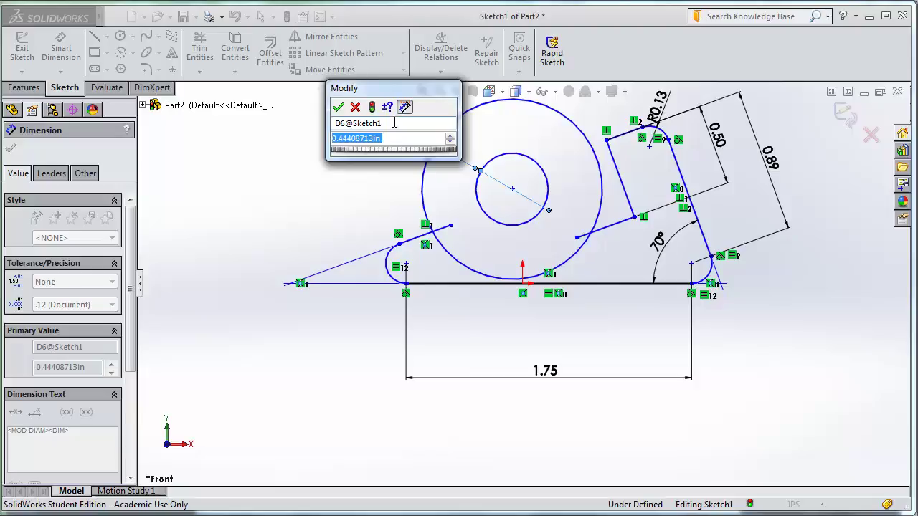
text(.25)
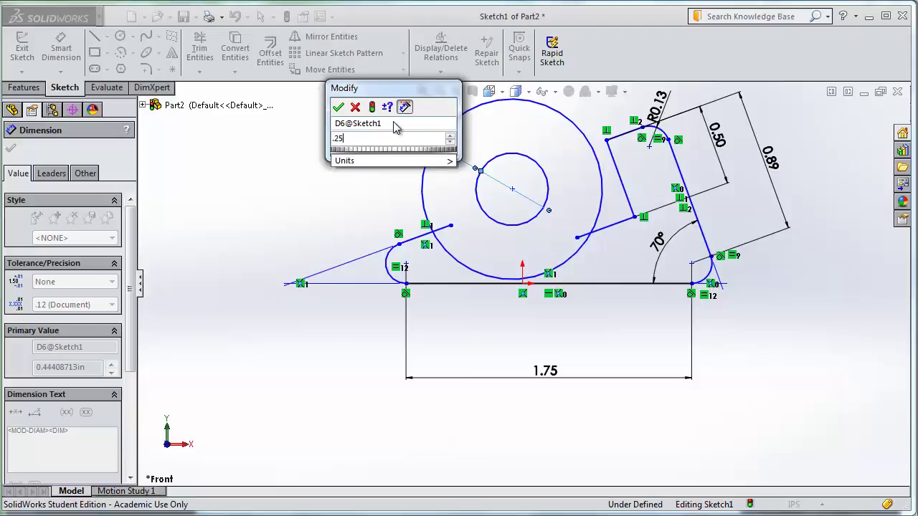
text(*2)
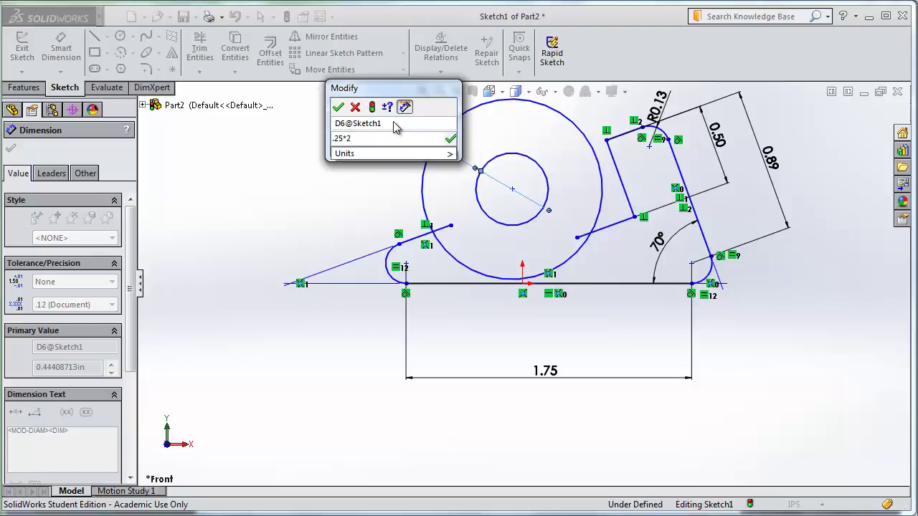
key(Tab)
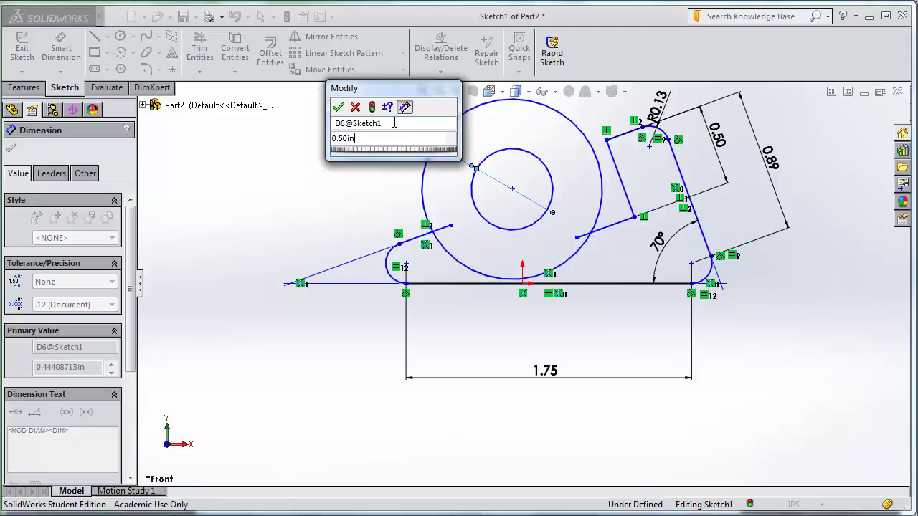
key(Return)
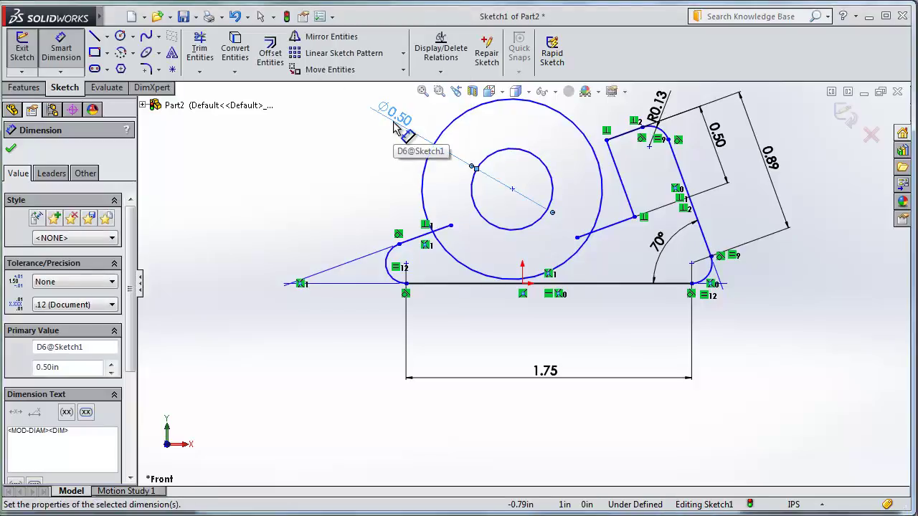
Set the outer circle's diameter to 0.75 in using the equation .375*2
click(427, 159)
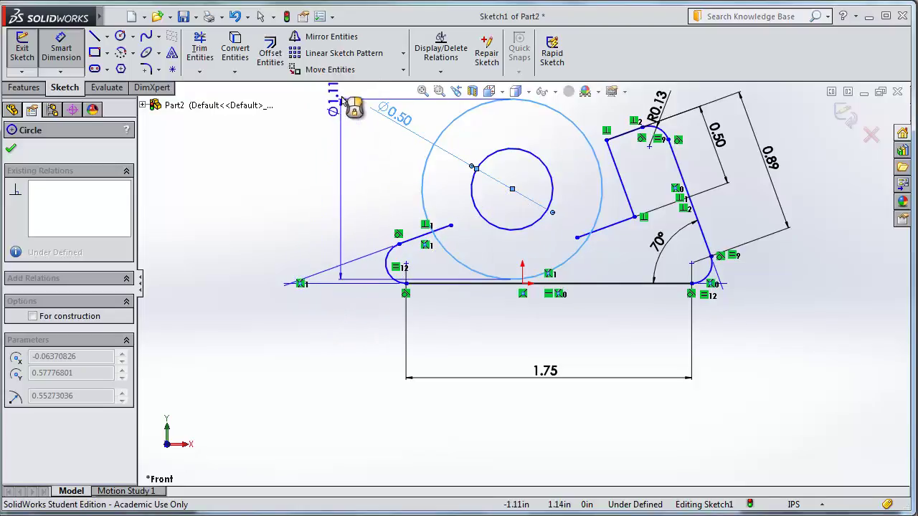
click(354, 107)
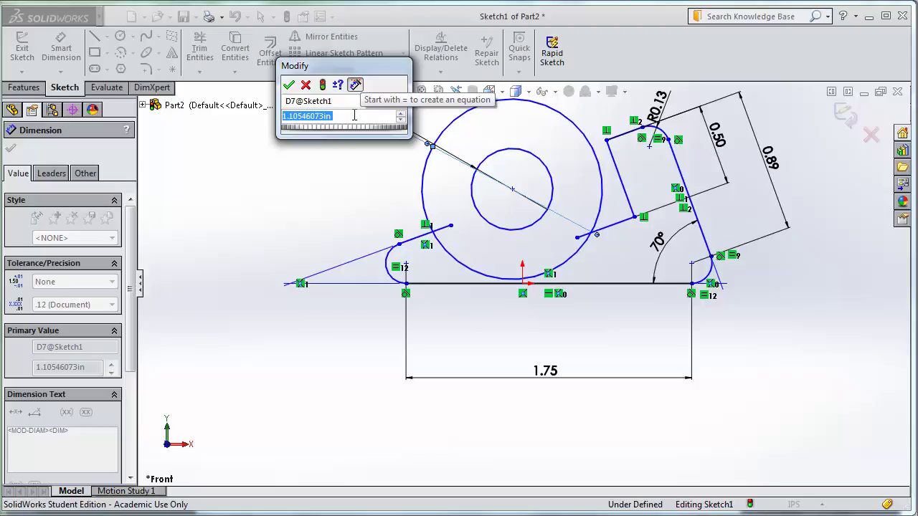
text(.375)
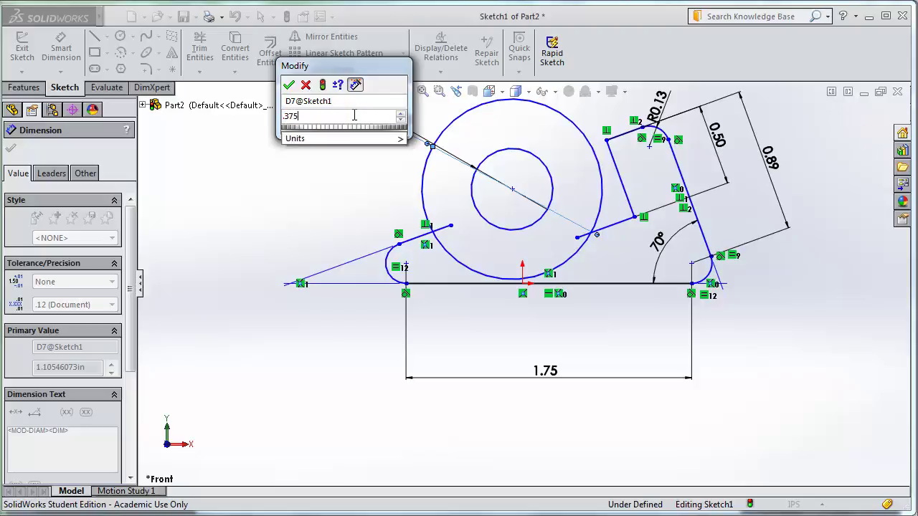
text(*2)
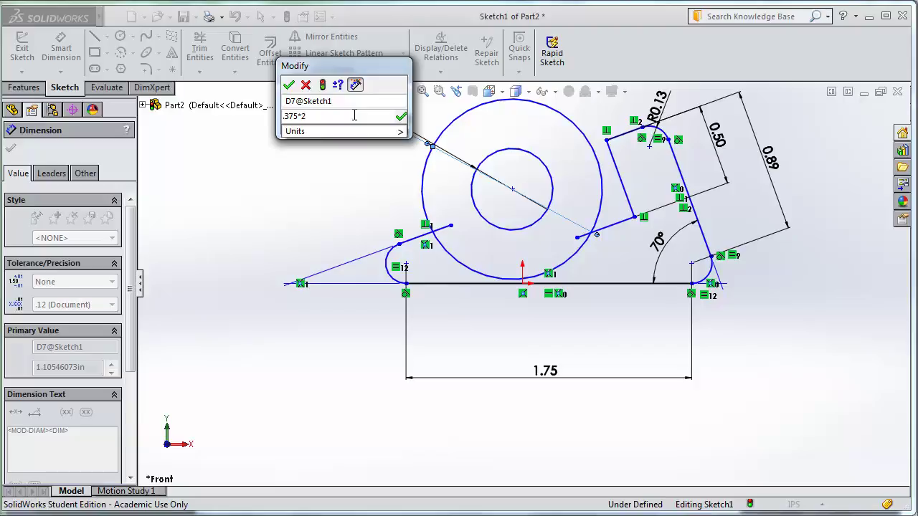
key(Return)
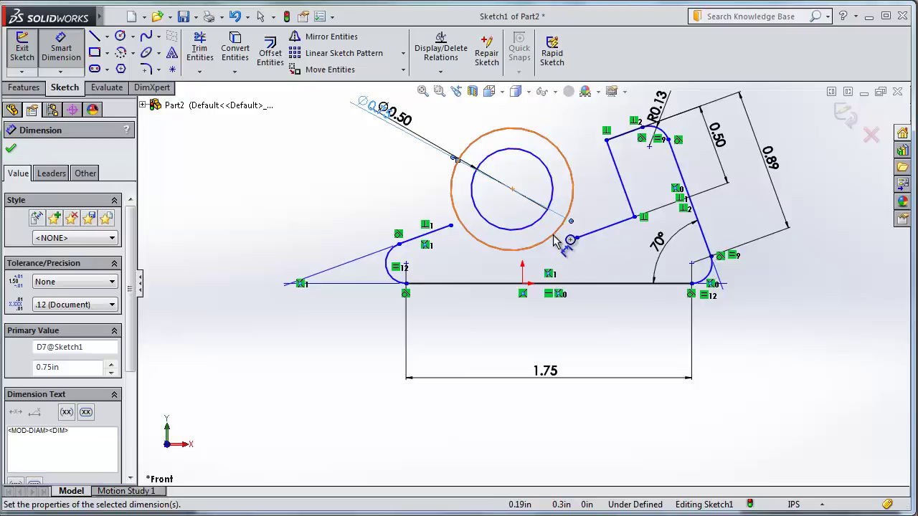
Add a Tangent relation between the short slanted line and the inner circle
click(445, 72)
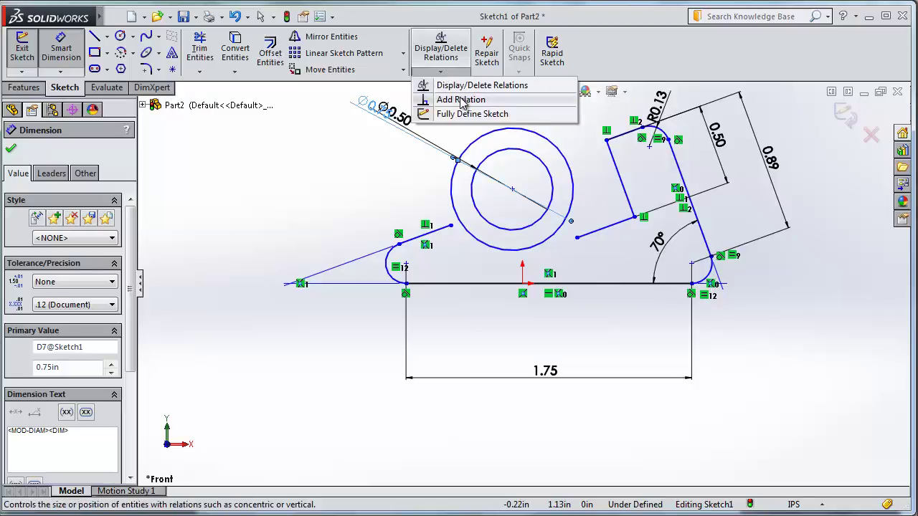
click(461, 102)
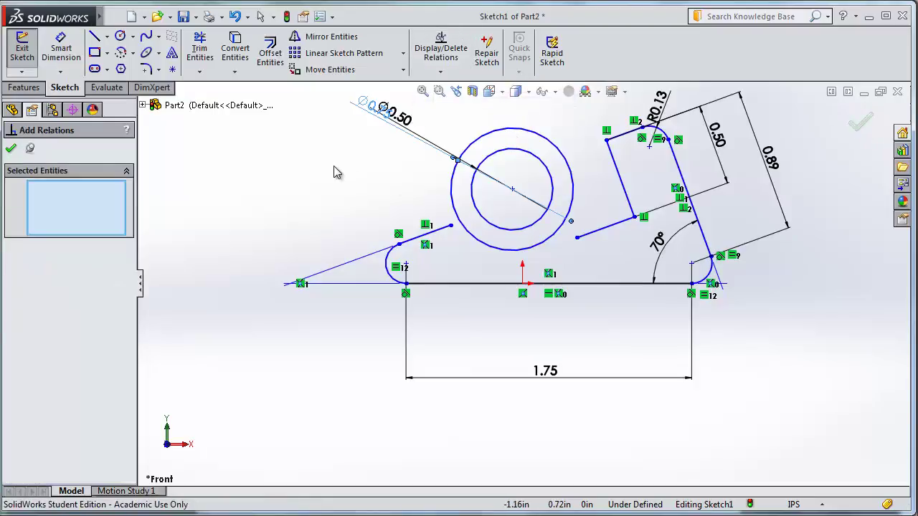
click(594, 239)
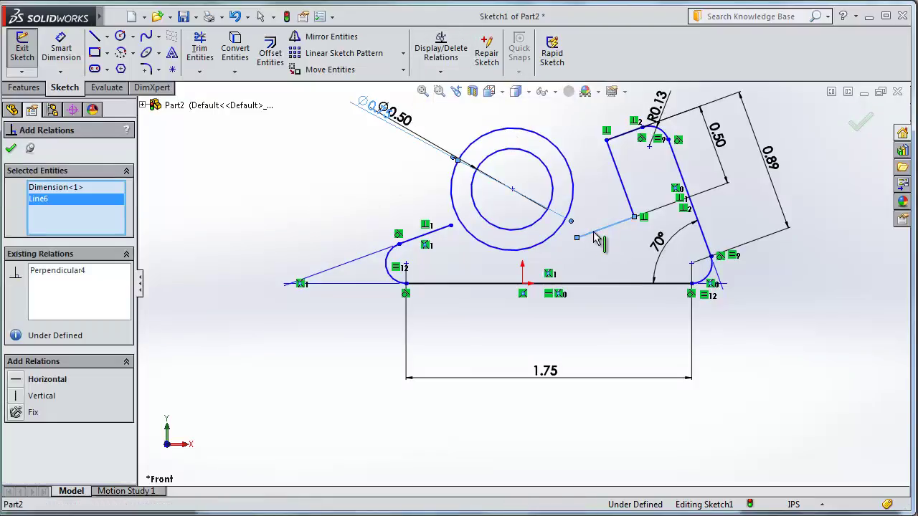
click(525, 231)
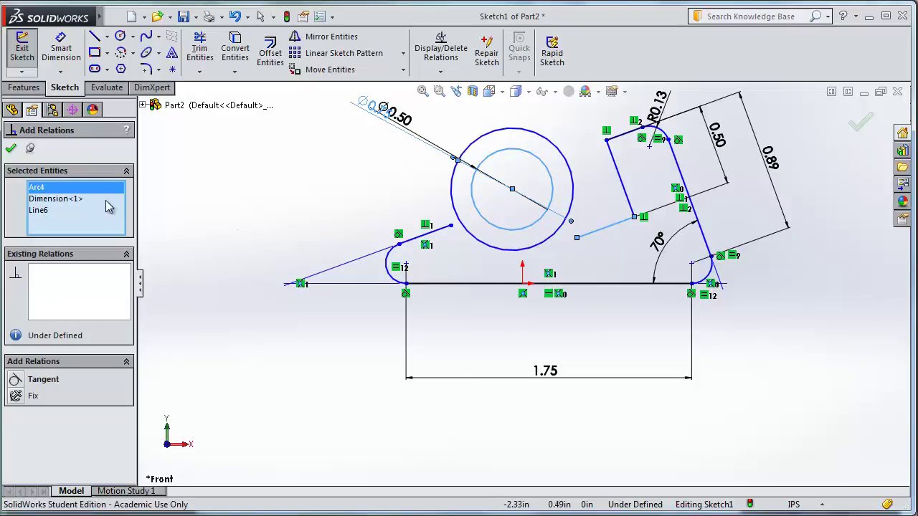
click(60, 201)
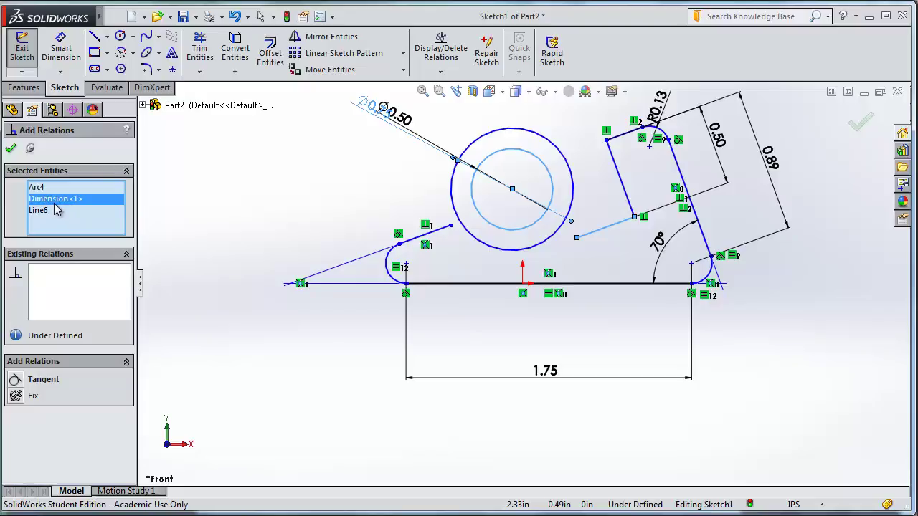
key(Delete)
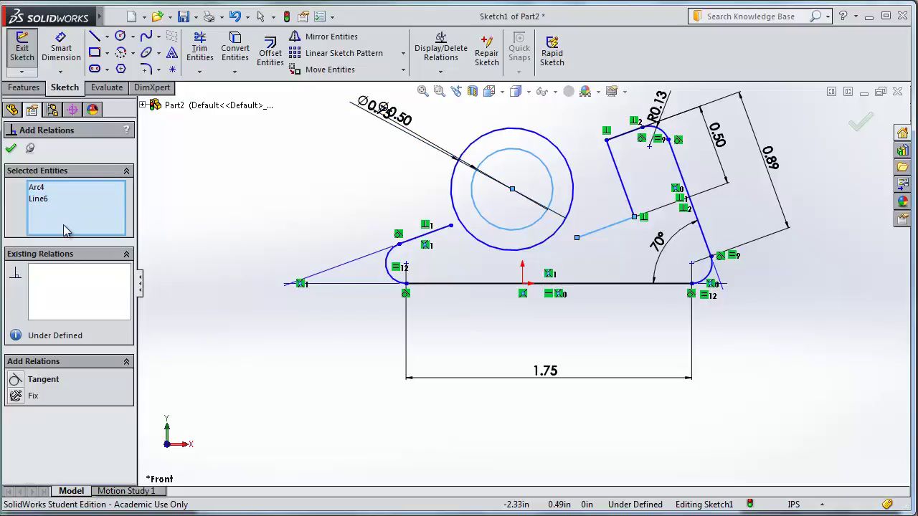
click(18, 382)
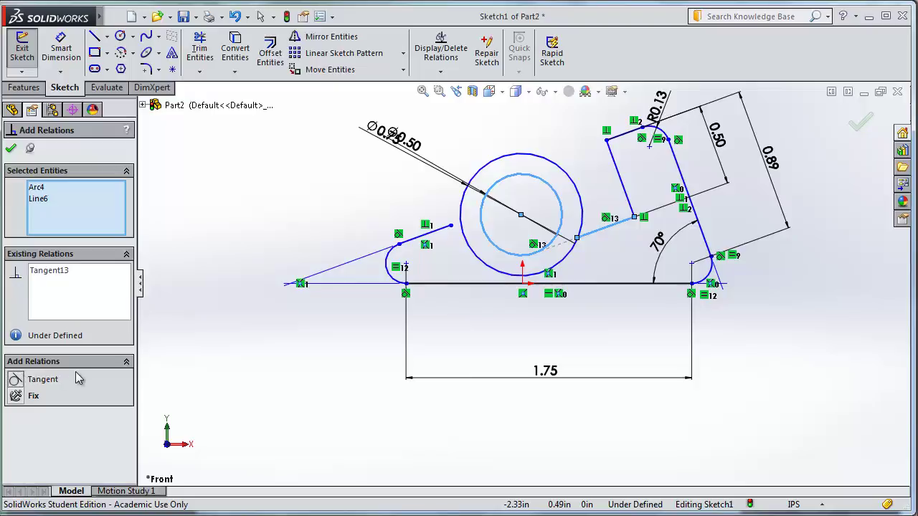
click(11, 148)
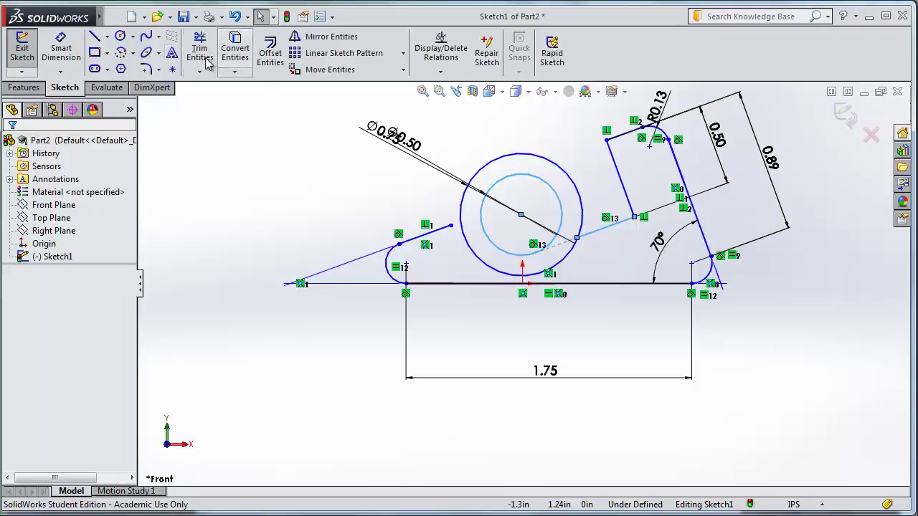
Dimension the inner circle's centre to the slot's left edge as 0.555 in
click(61, 51)
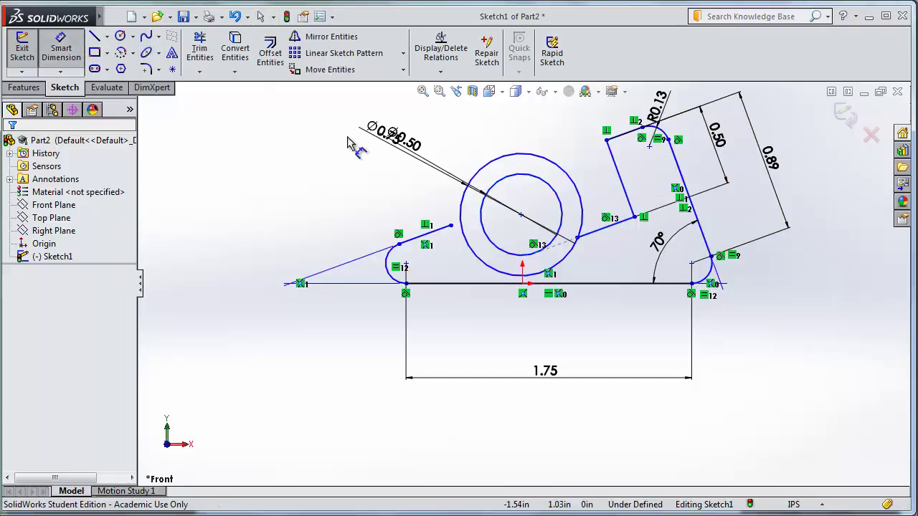
click(621, 170)
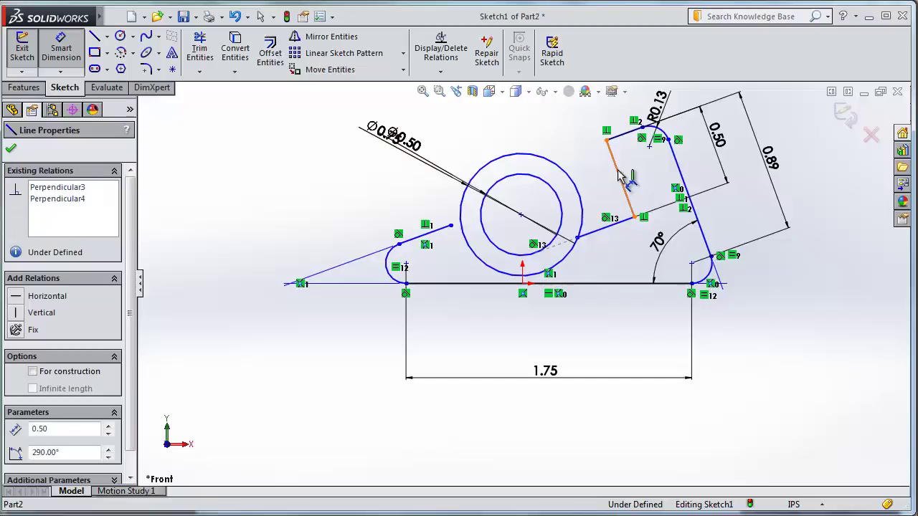
click(535, 176)
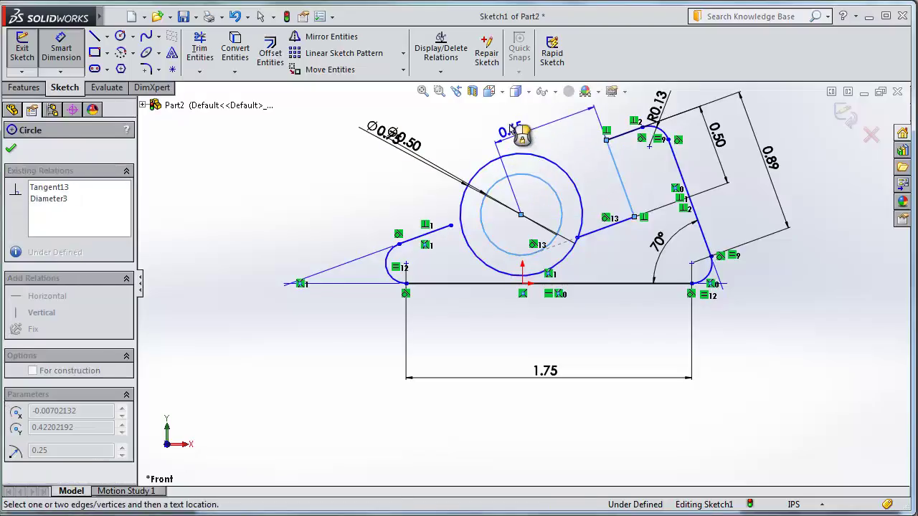
click(534, 121)
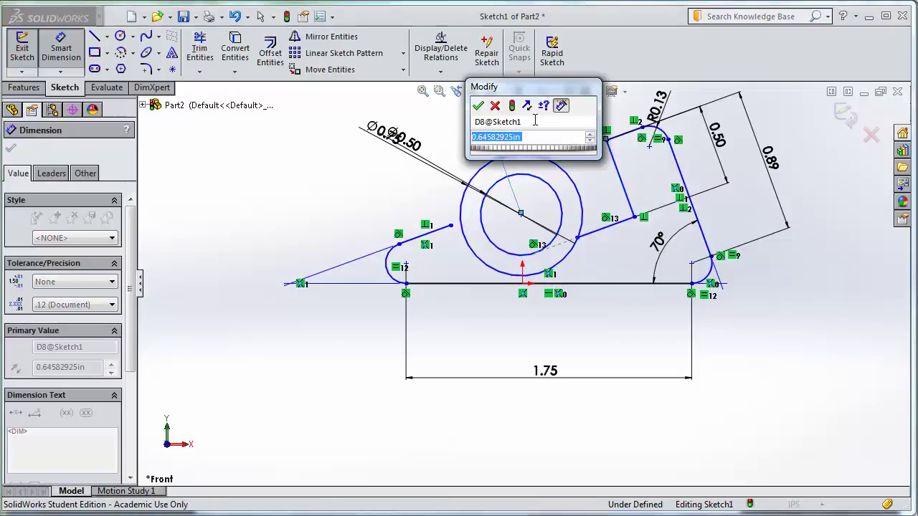
text(.)
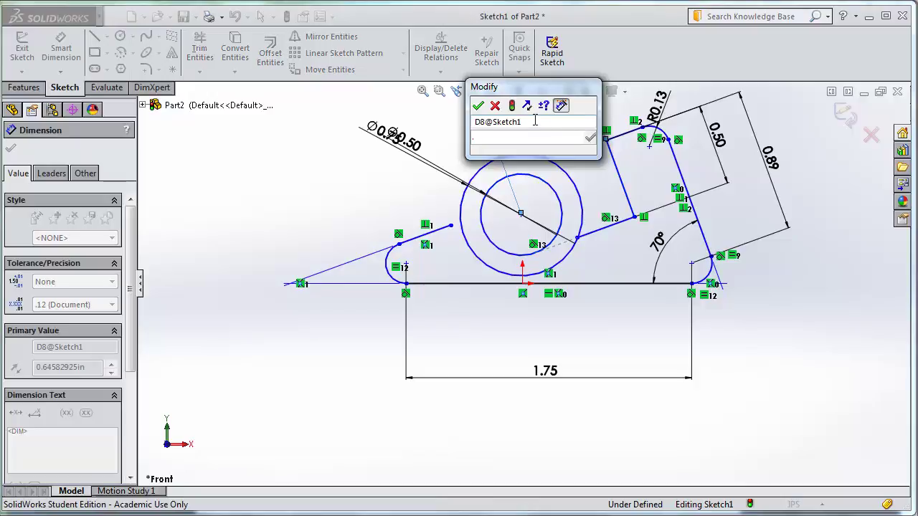
text(555)
key(Return)
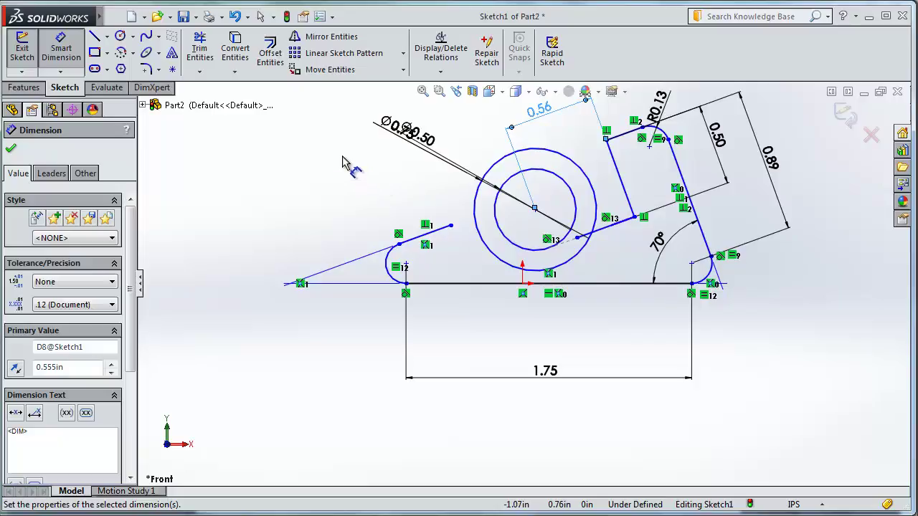
click(200, 72)
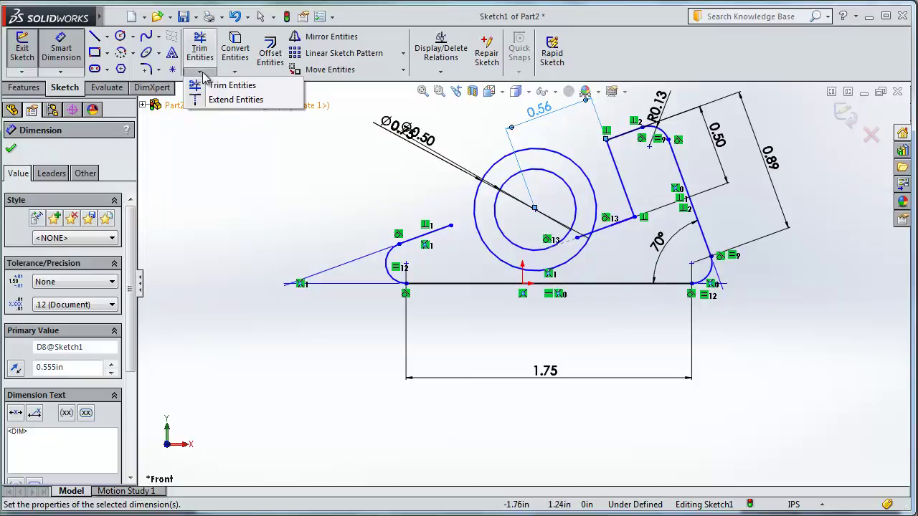
Extend the left line to the outer circle and the lower slanted line to the inner circle
click(233, 101)
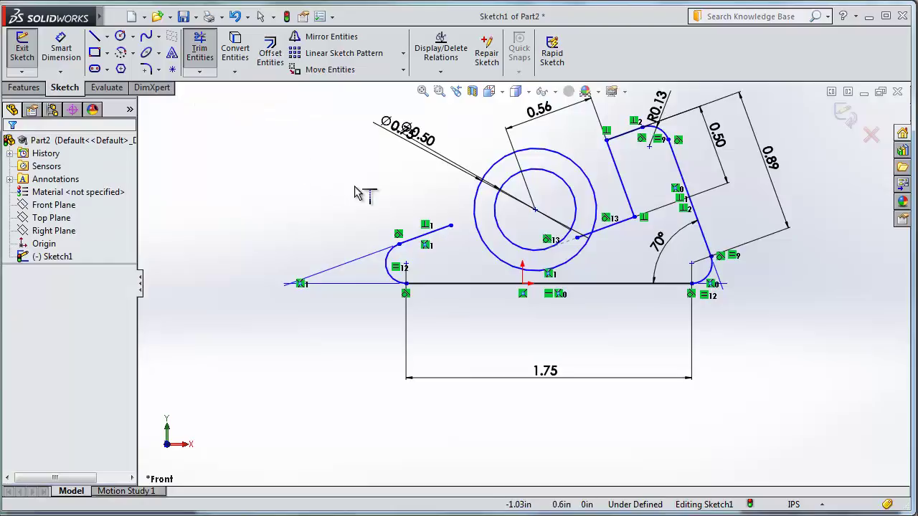
click(439, 232)
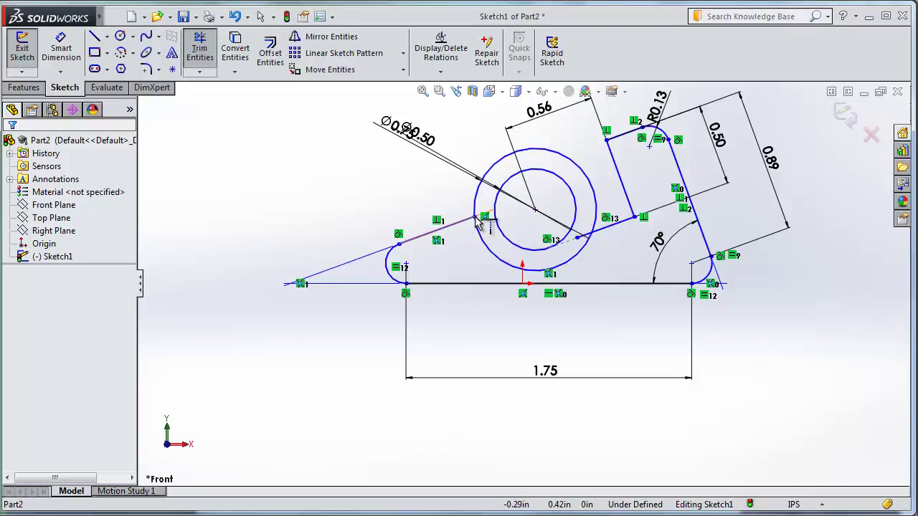
click(524, 252)
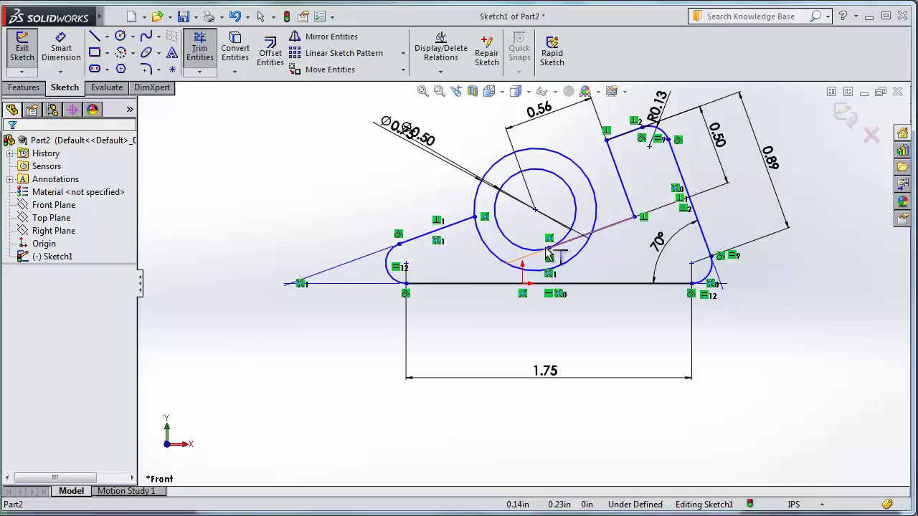
click(547, 253)
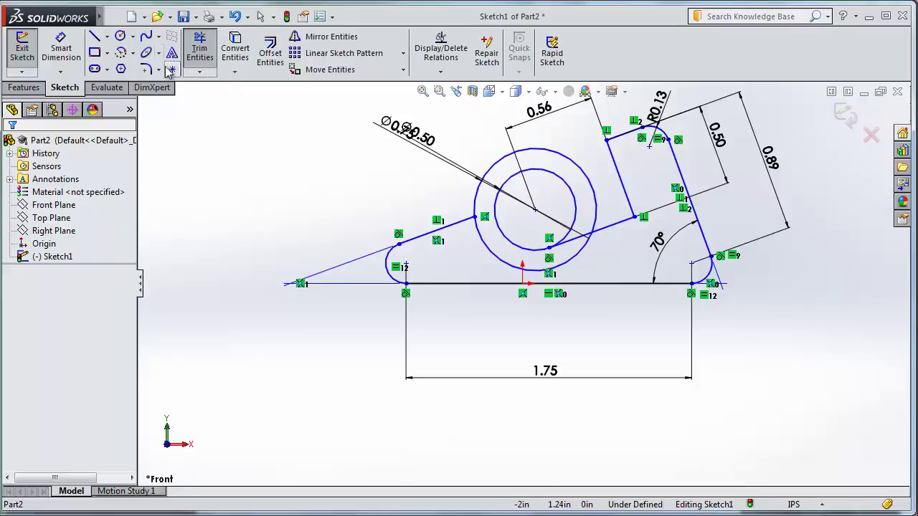
click(119, 36)
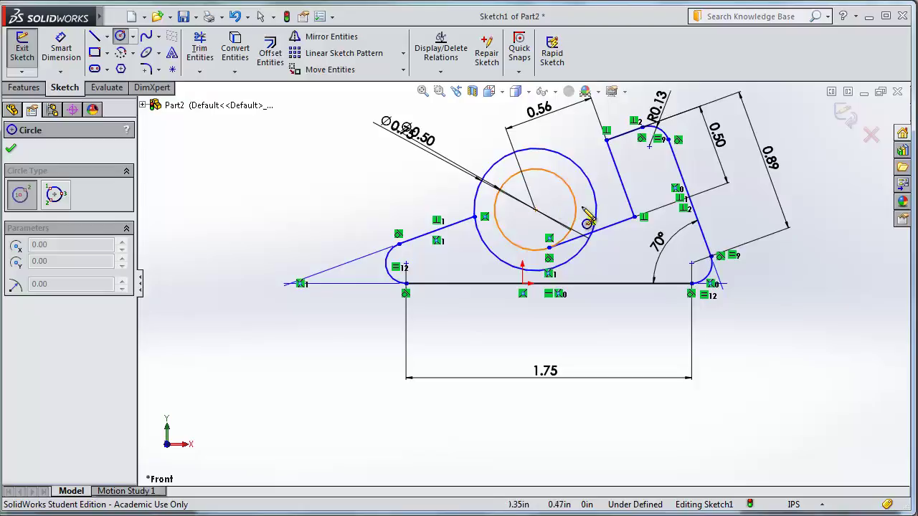
Draw a small circle of about 0.07 in radius between the concentric circles, tangent to the outer circle
scroll(592, 218, down, 5)
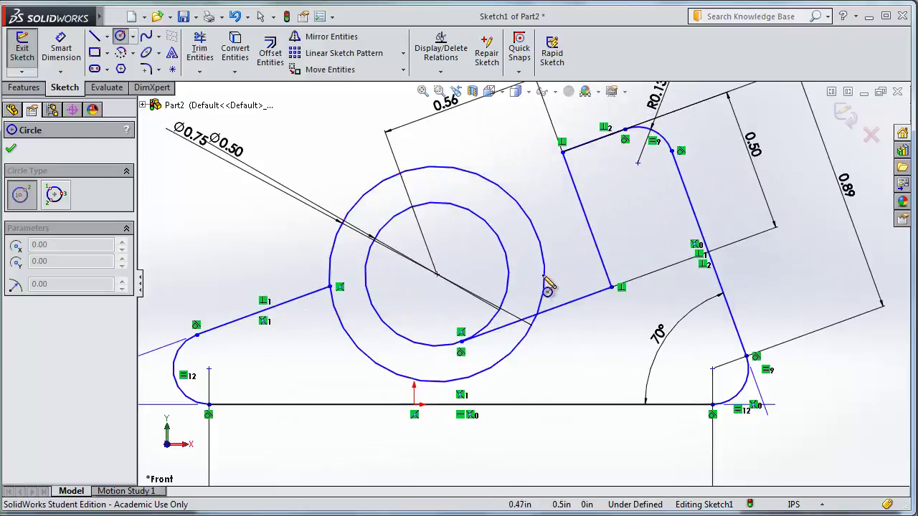
scroll(533, 304, down, 1)
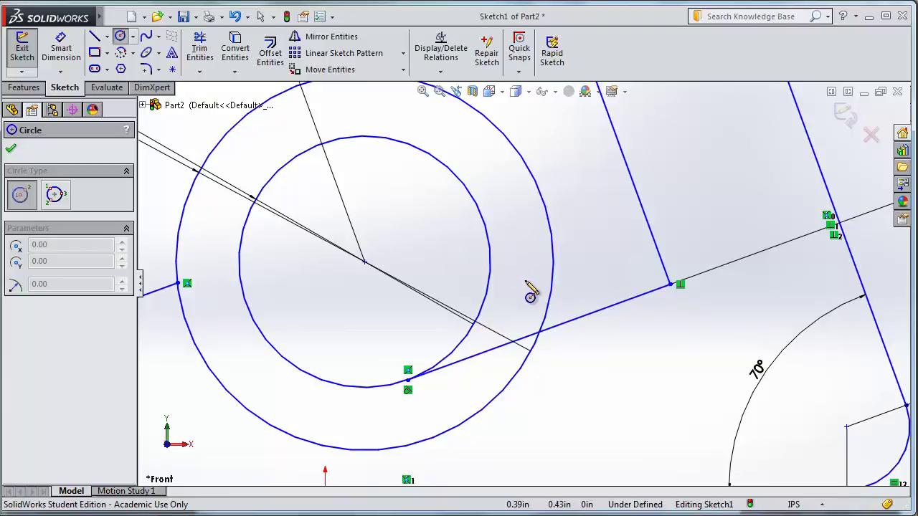
click(516, 243)
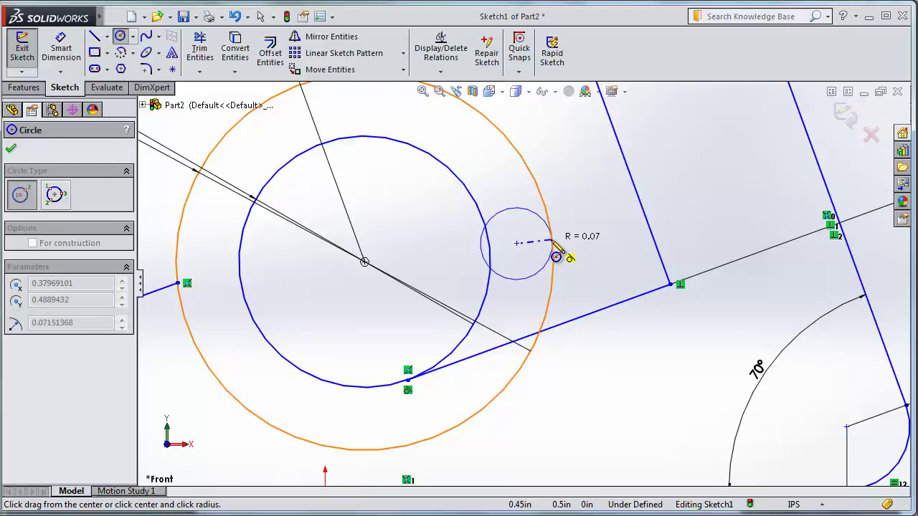
click(556, 256)
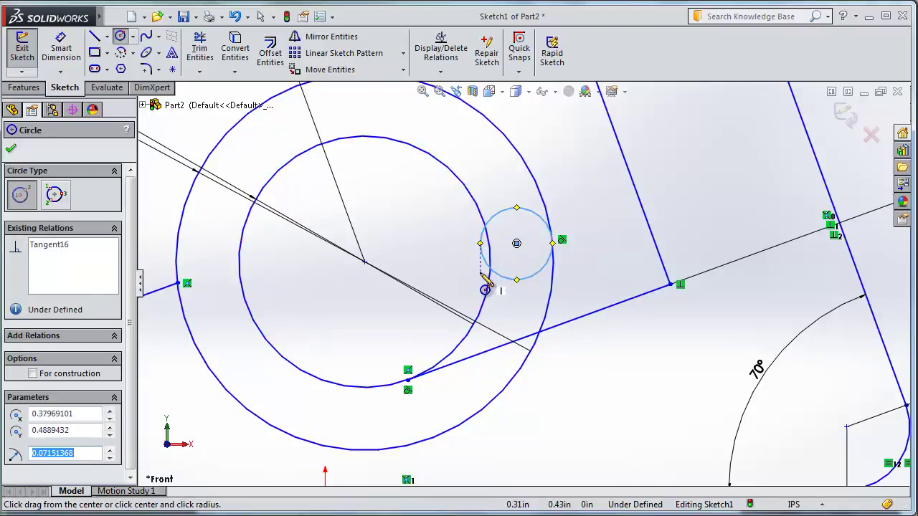
key(Escape)
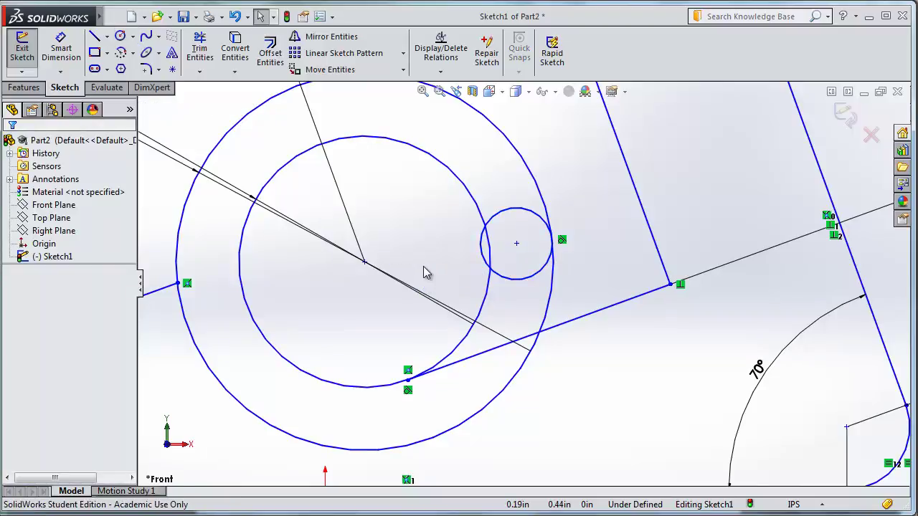
click(440, 71)
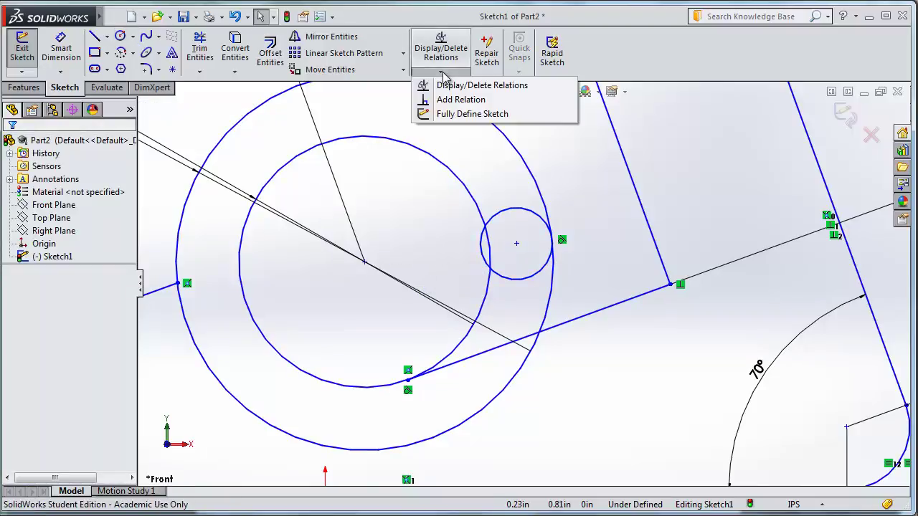
Add a Tangent relation between the small circle (Arc4) and the inner circle (Arc6)
click(447, 101)
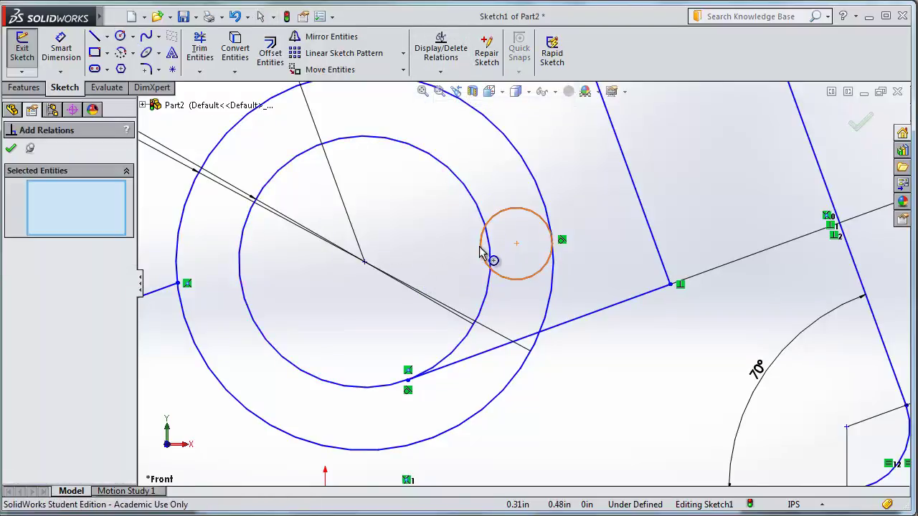
click(482, 251)
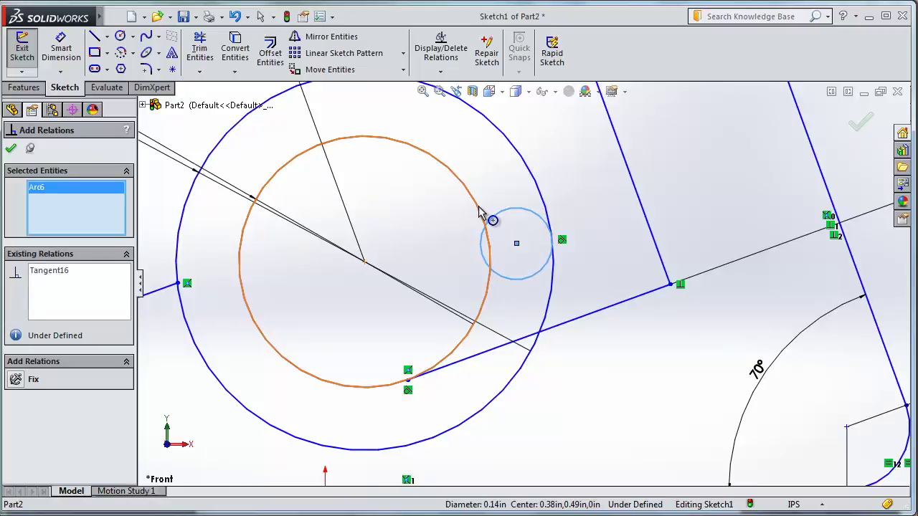
click(480, 213)
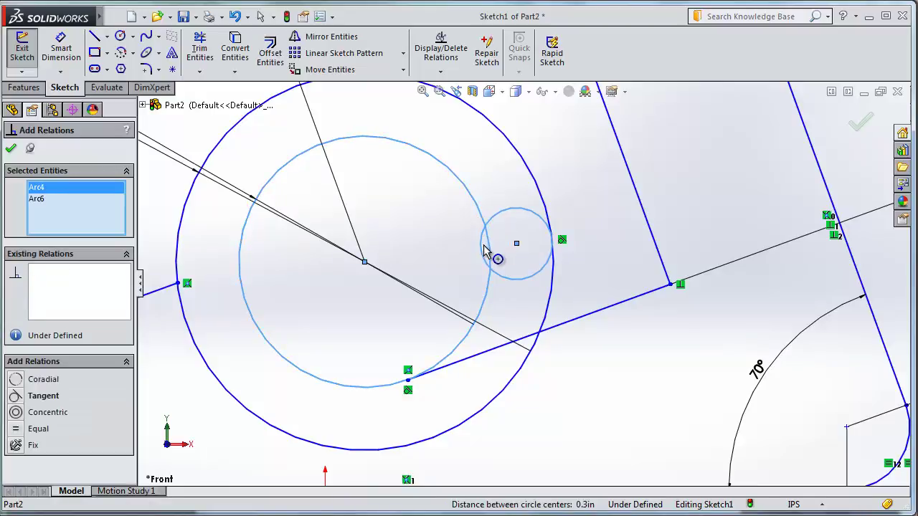
click(16, 398)
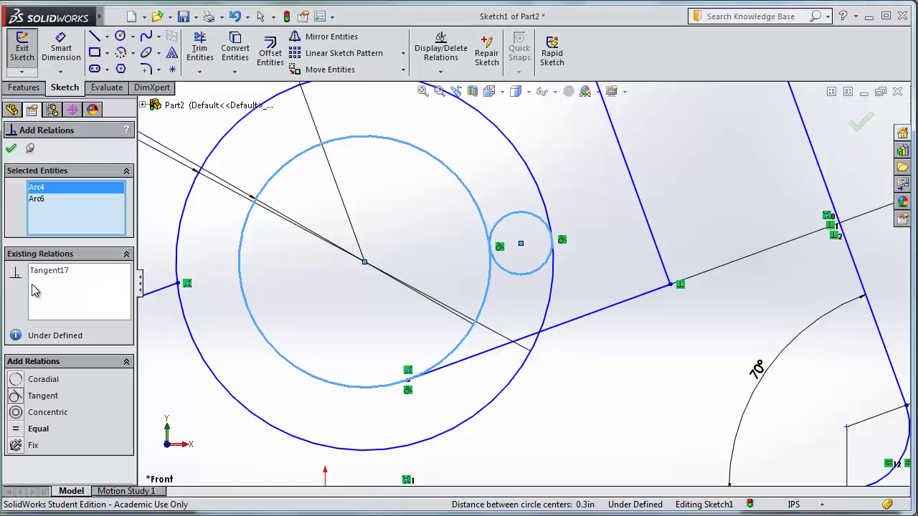
click(11, 149)
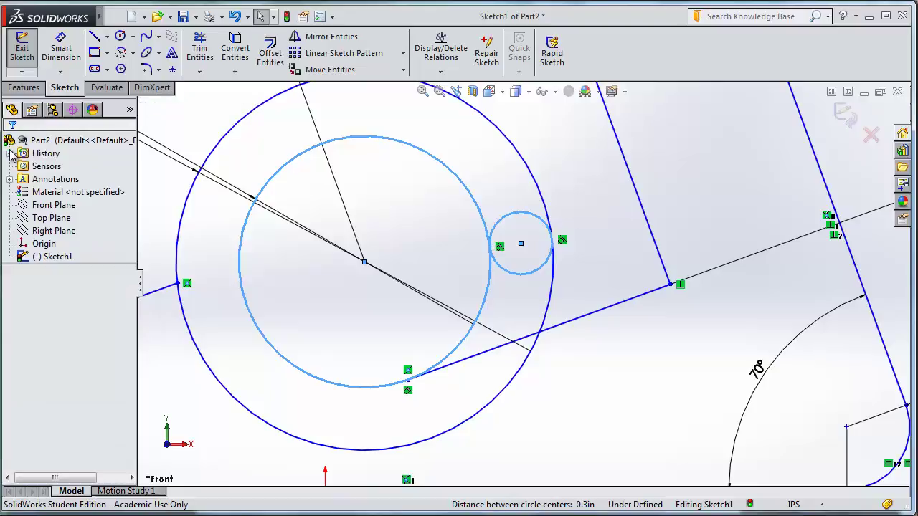
click(49, 157)
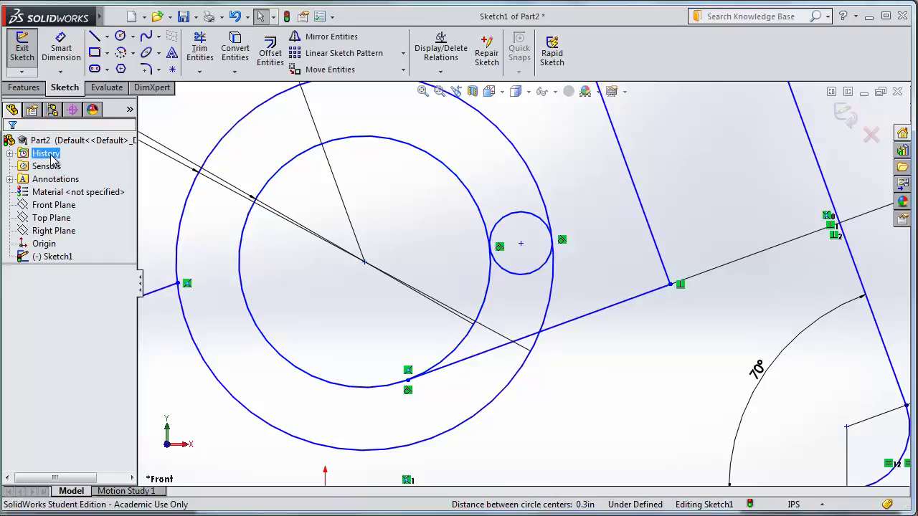
scroll(410, 286, down, 1)
scroll(410, 287, up, 4)
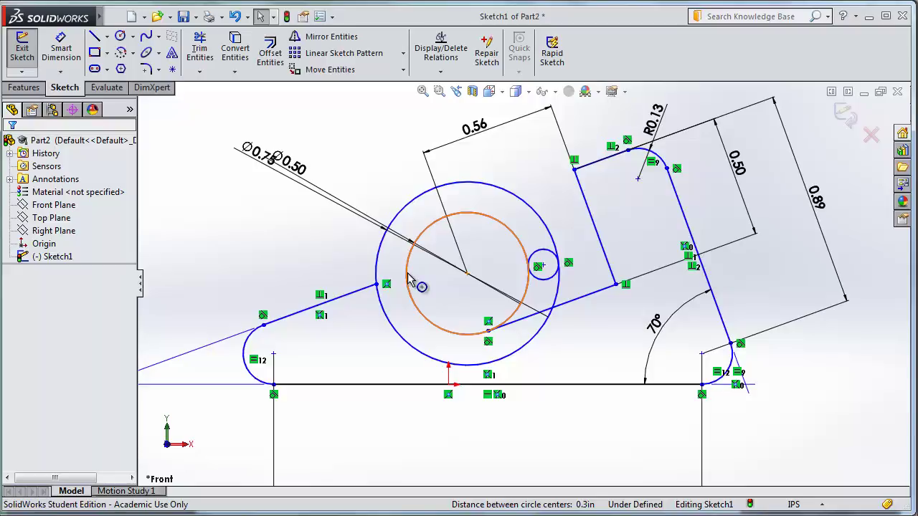
Power-trim the outer circle's lower arc, the inner circle's lower-right arc and the small circle's top
click(199, 49)
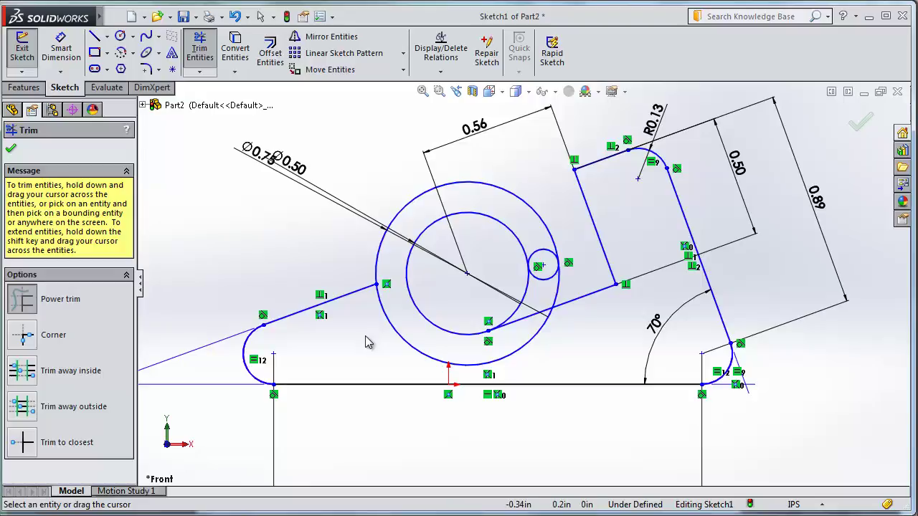
drag(365, 336, 398, 328)
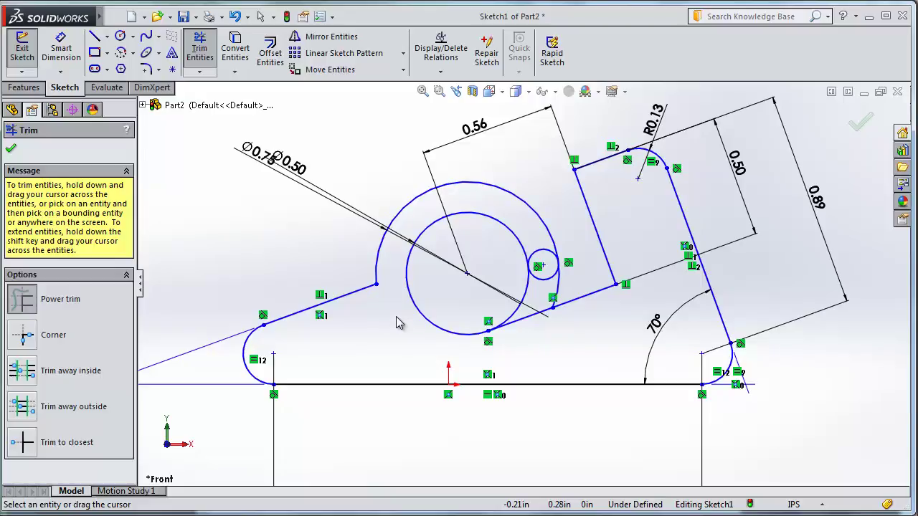
click(559, 290)
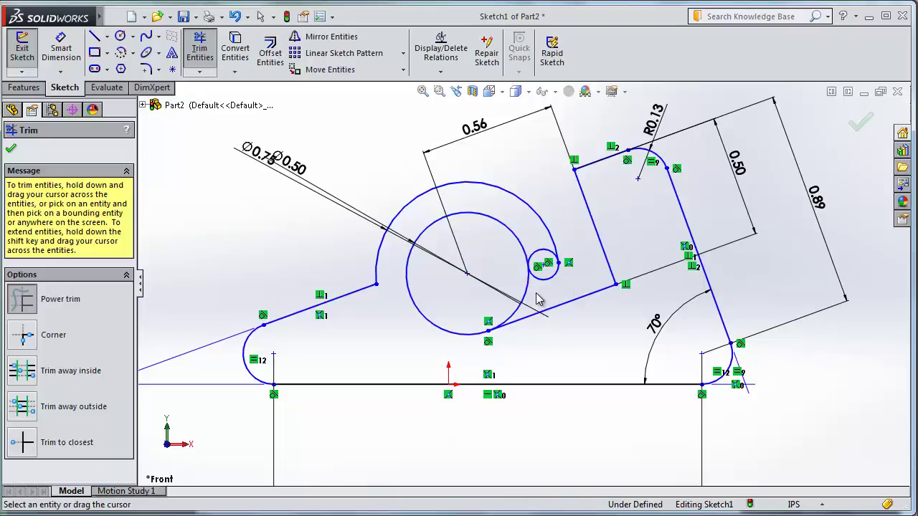
click(524, 297)
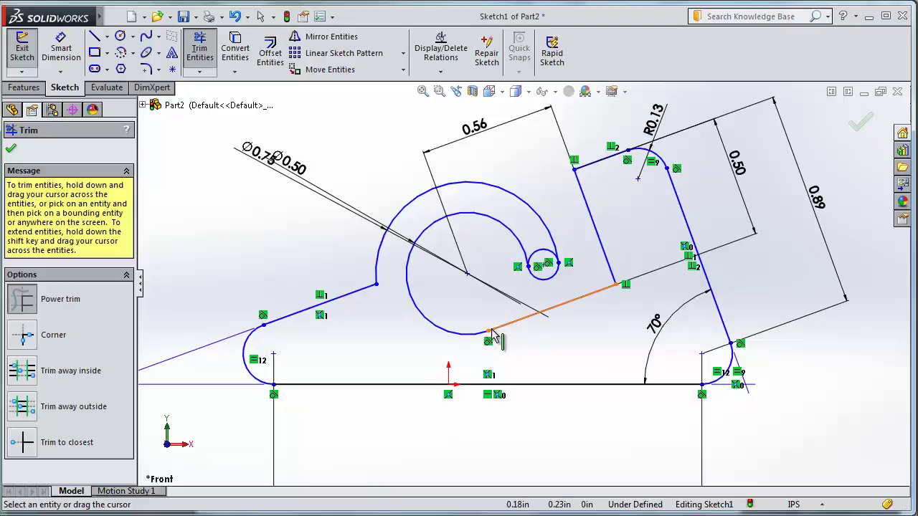
click(541, 255)
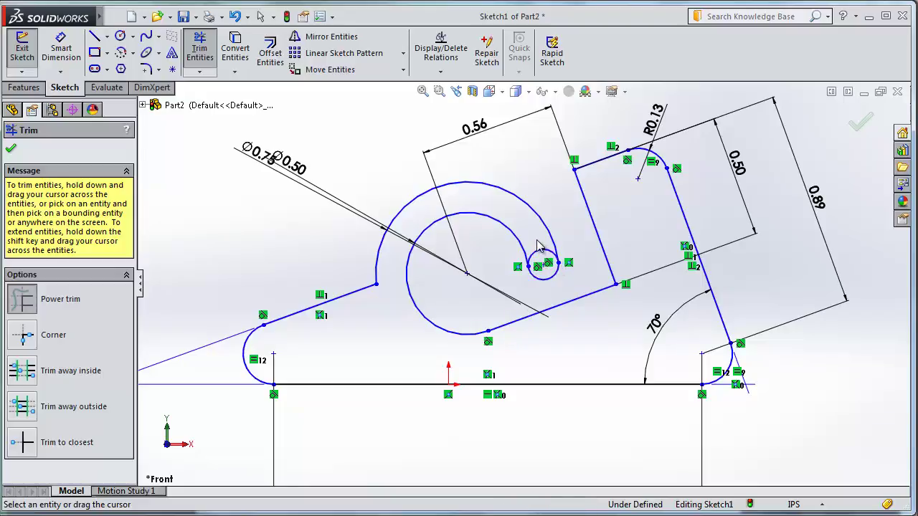
click(542, 254)
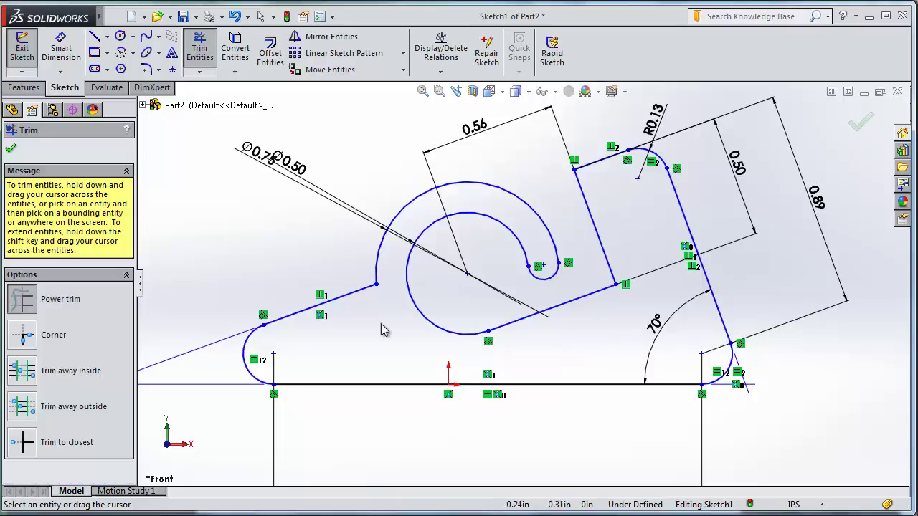
key(Escape)
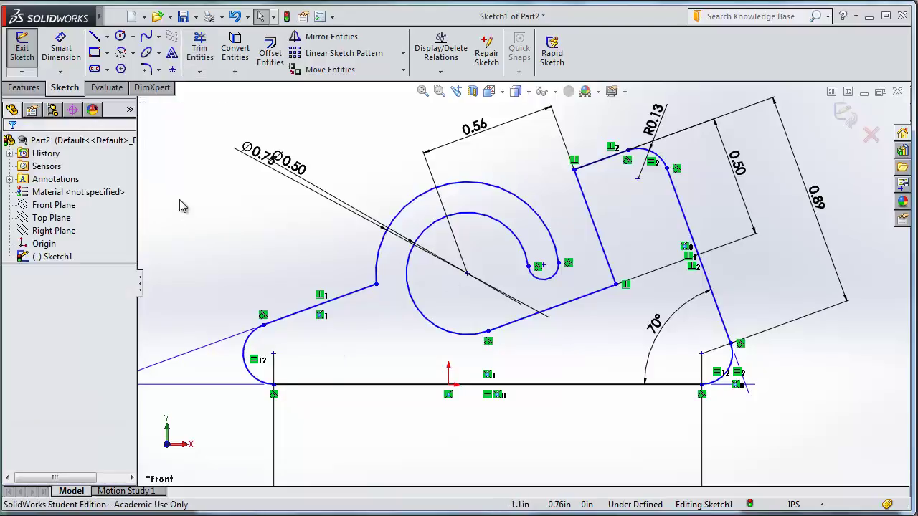
Fillet the corner between the left slanted line and the outer arc with a 0.125 in radius
click(147, 70)
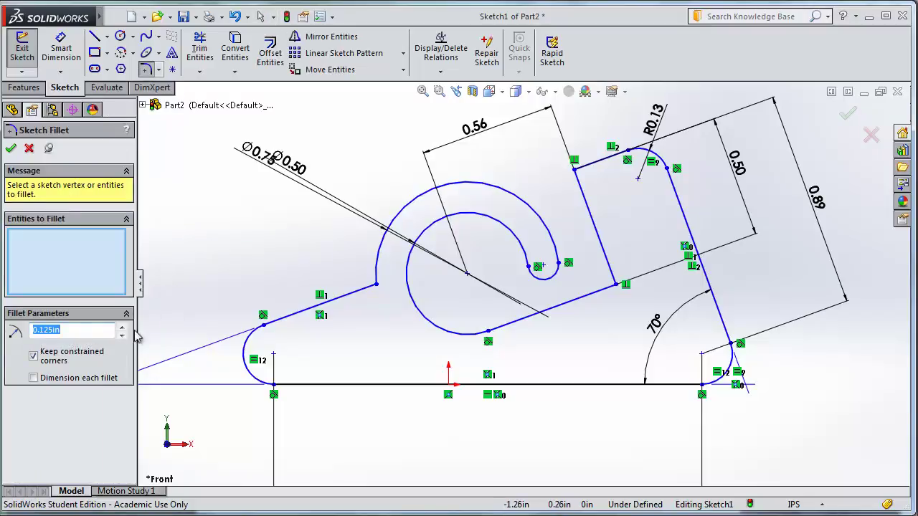
click(375, 284)
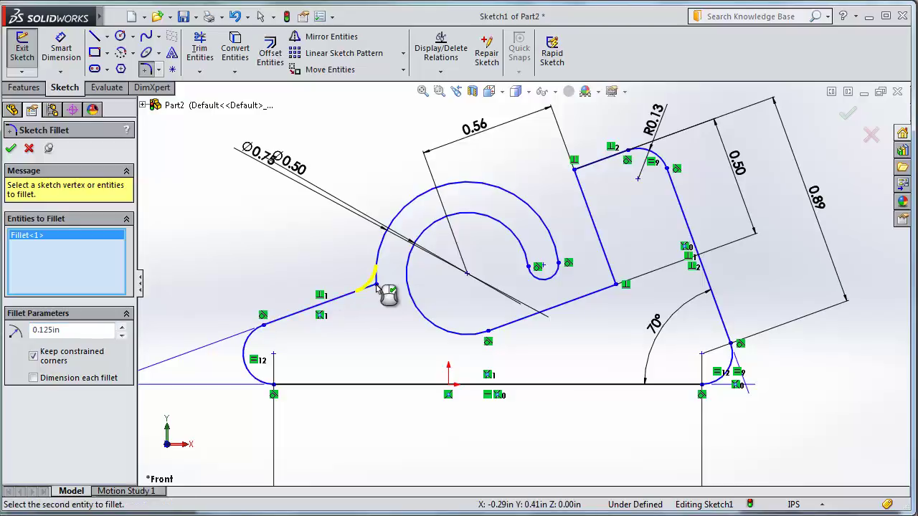
click(10, 148)
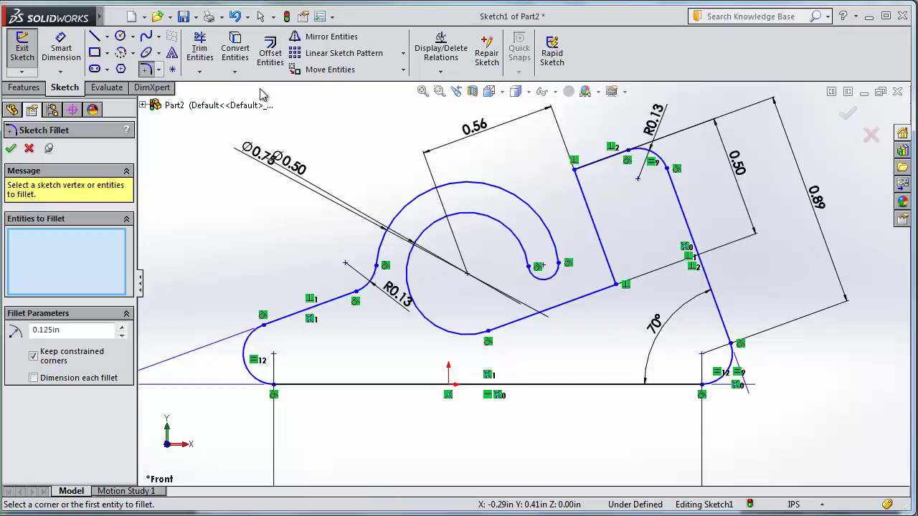
click(60, 44)
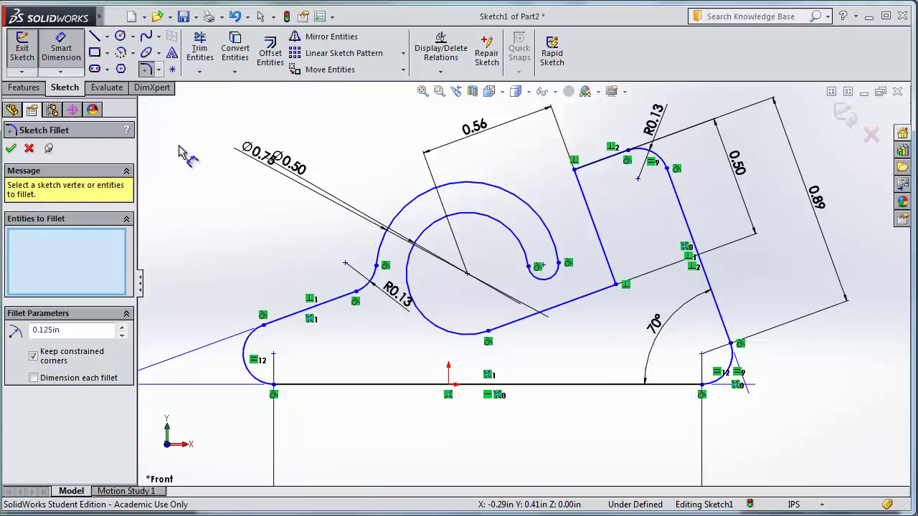
Dimension the distance from the lower slanted line to the small hook arc as 0.163 in
click(582, 302)
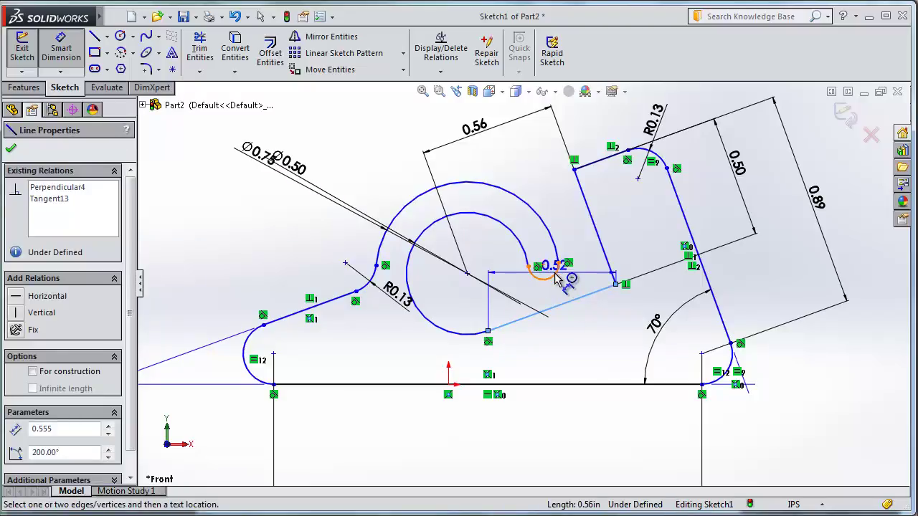
click(565, 272)
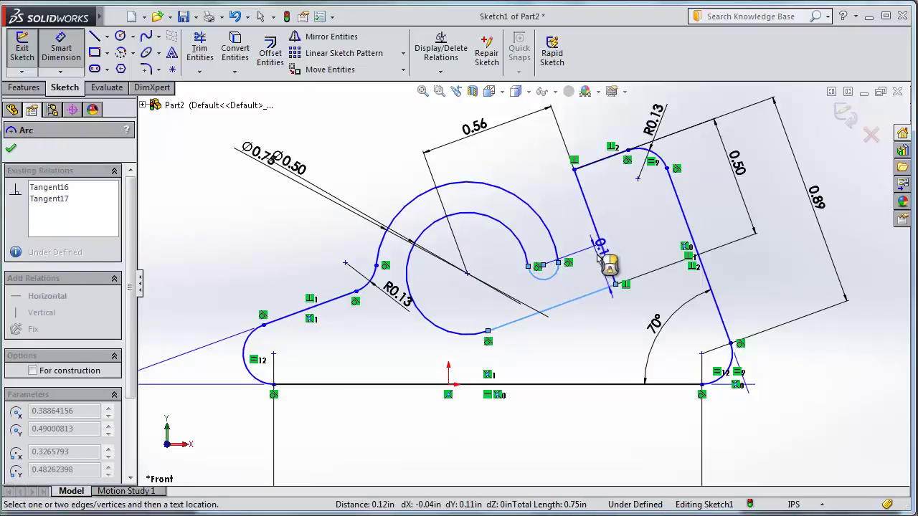
click(593, 274)
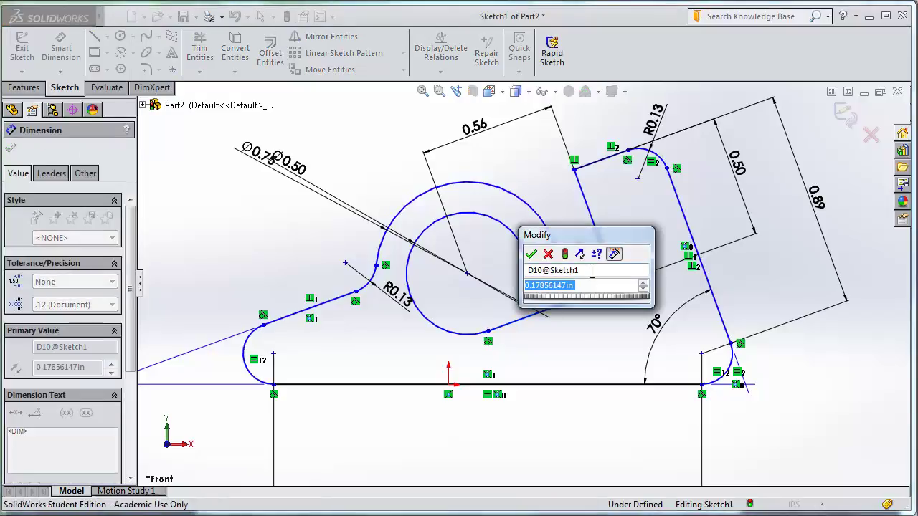
text(.163)
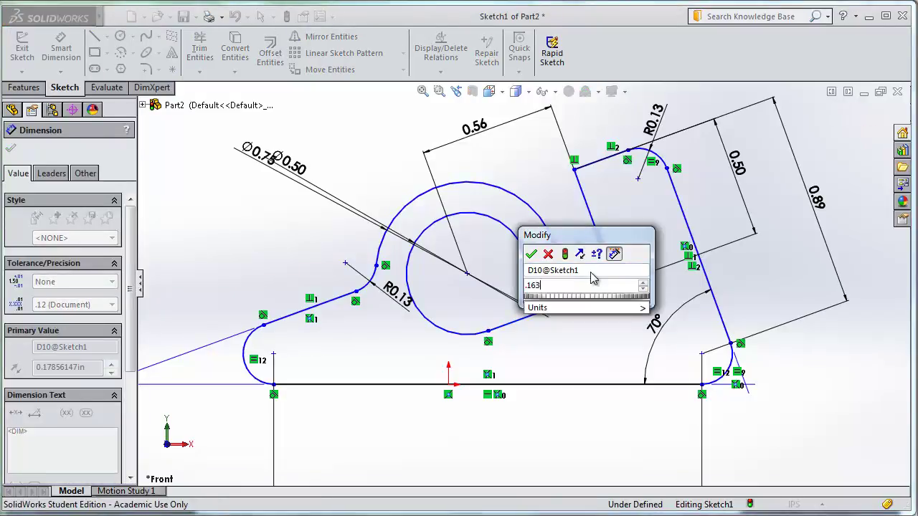
key(Return)
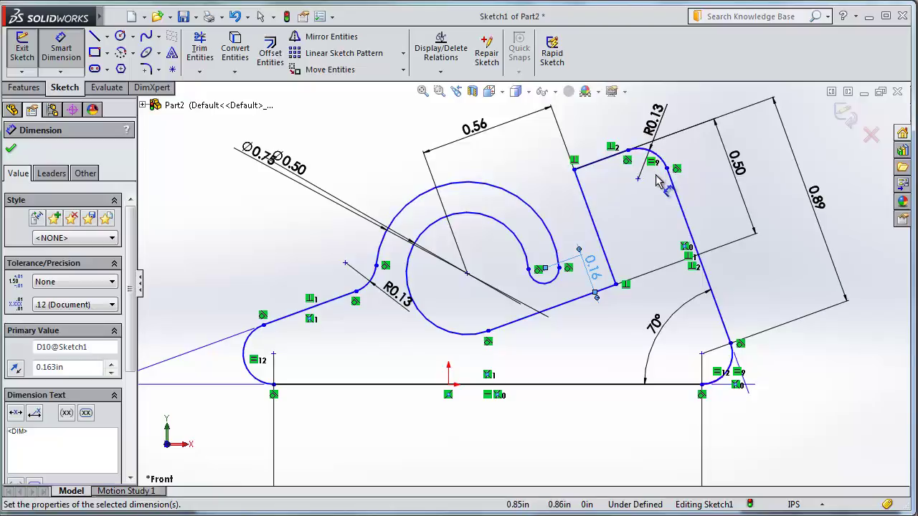
key(Escape)
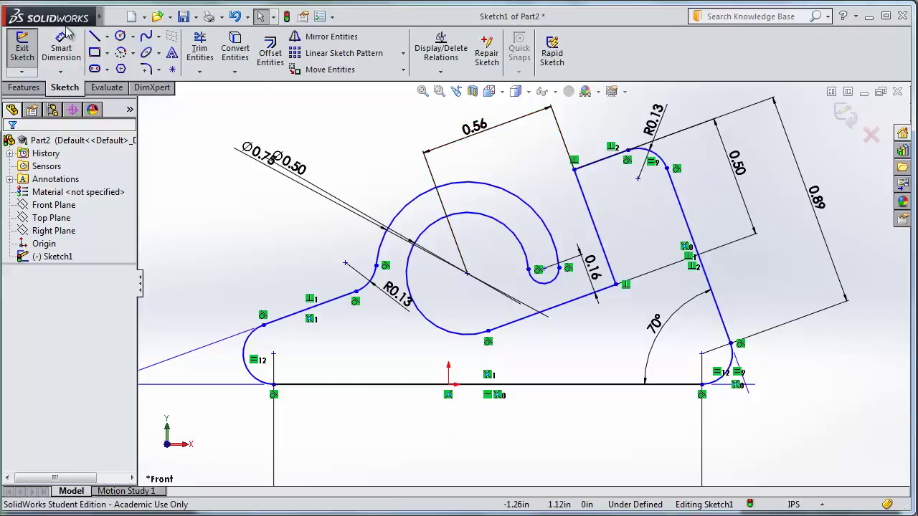
mouse_move(72, 18)
click(115, 16)
mouse_move(231, 17)
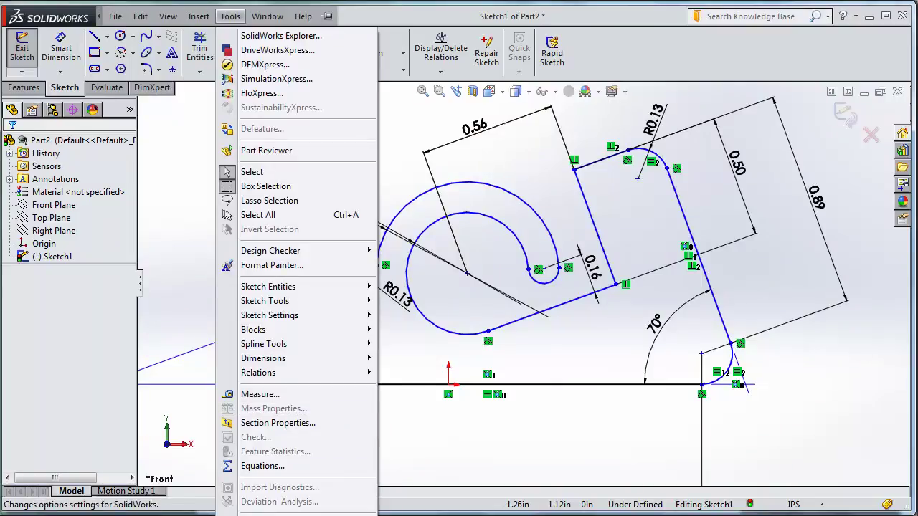
Set the document's length unit precision to three decimals (.123) in Document Properties > Units
click(258, 513)
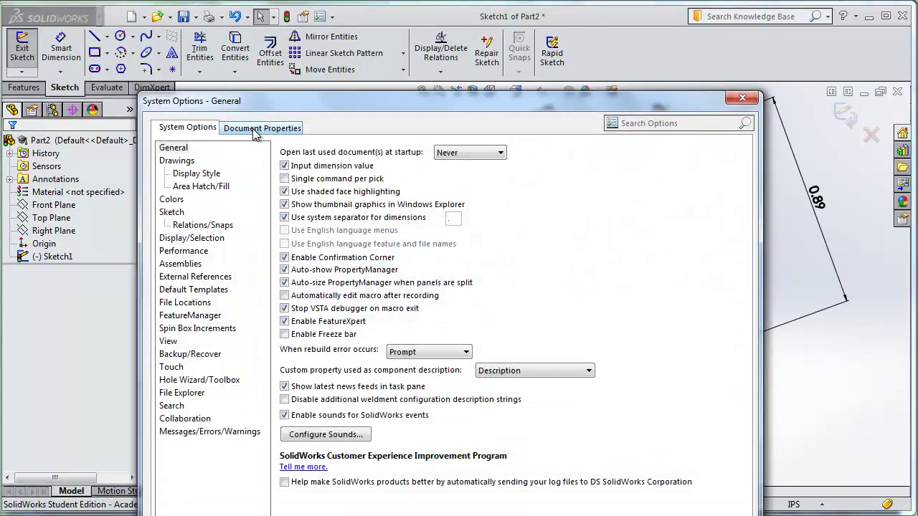
click(256, 130)
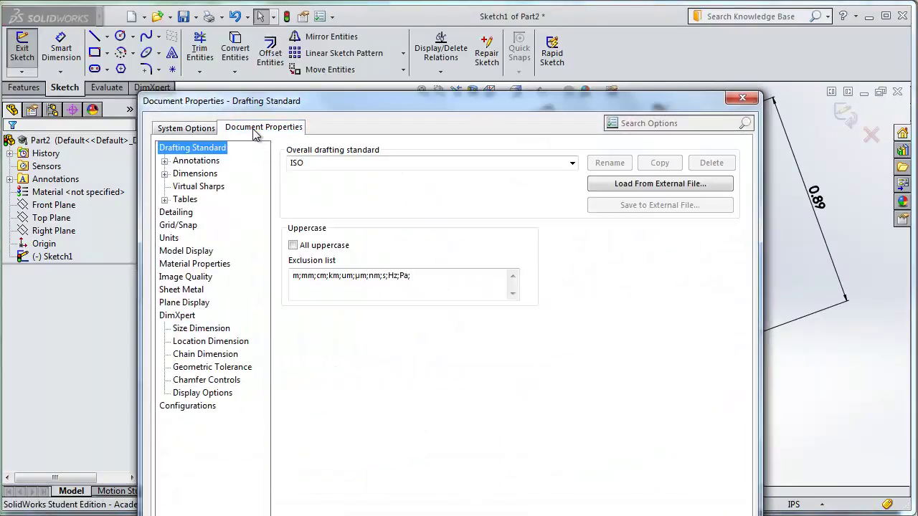
click(173, 239)
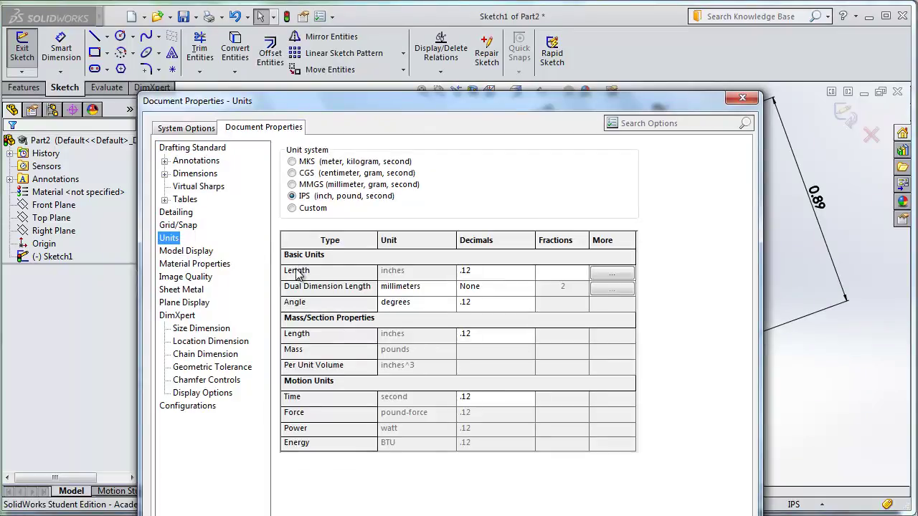
click(488, 276)
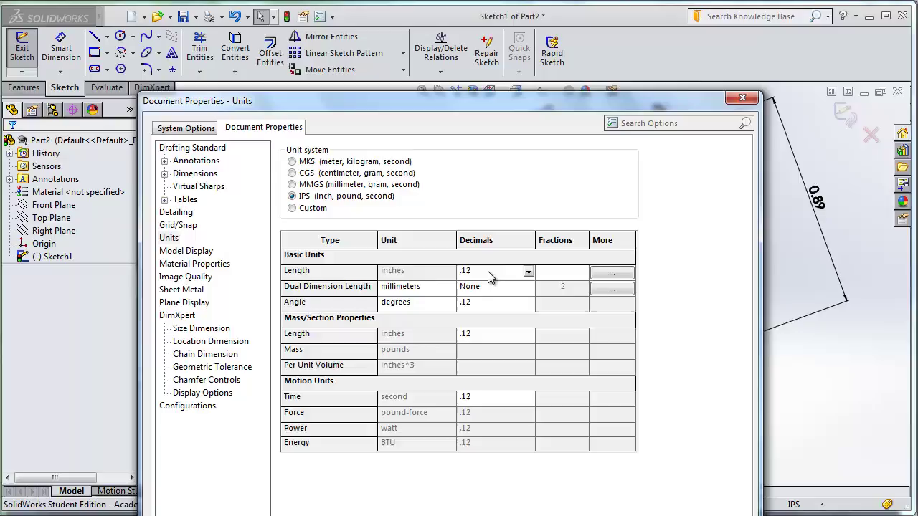
click(529, 273)
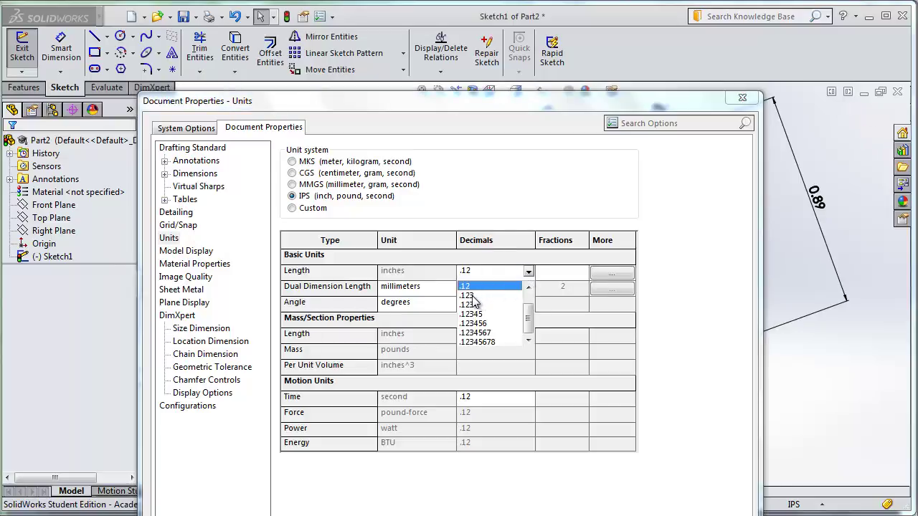
click(471, 296)
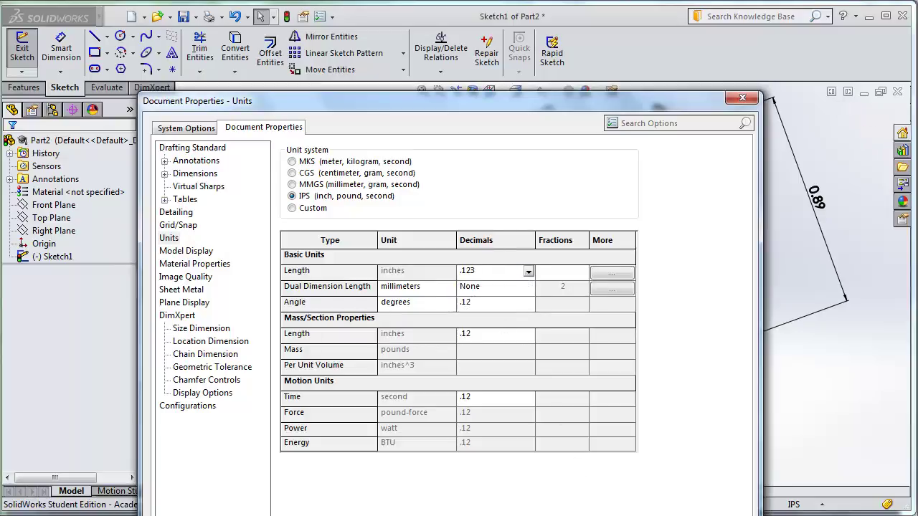
key(Return)
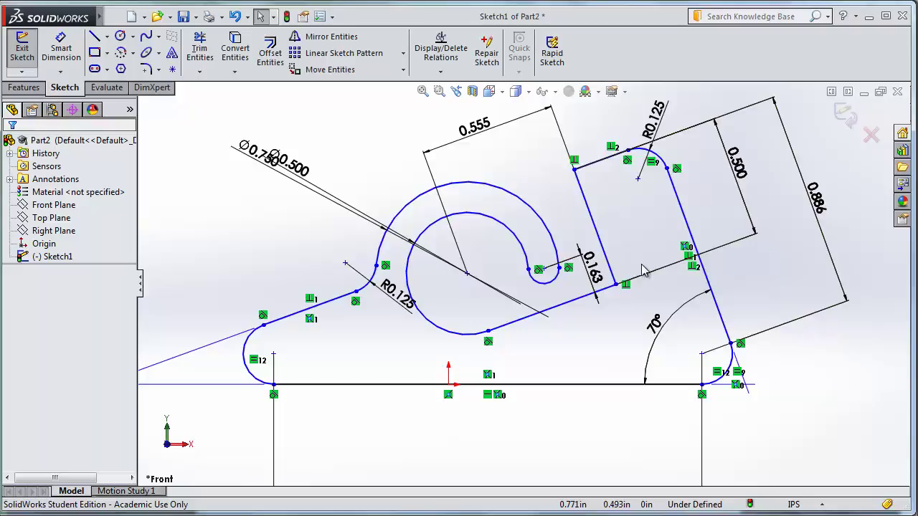
Dimension the width between the upper tab's two parallel slanted lines as 0.300 in
scroll(574, 304, up, 2)
scroll(448, 276, up, 2)
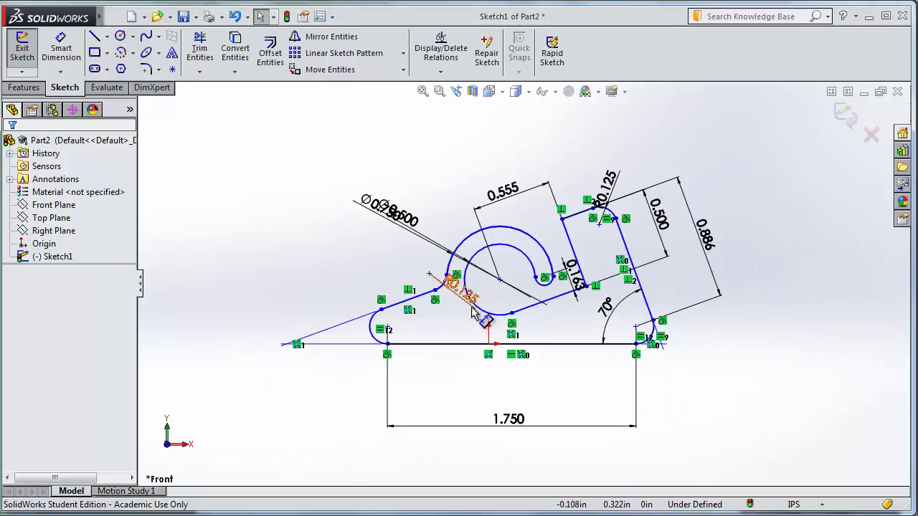
scroll(408, 301, down, 2)
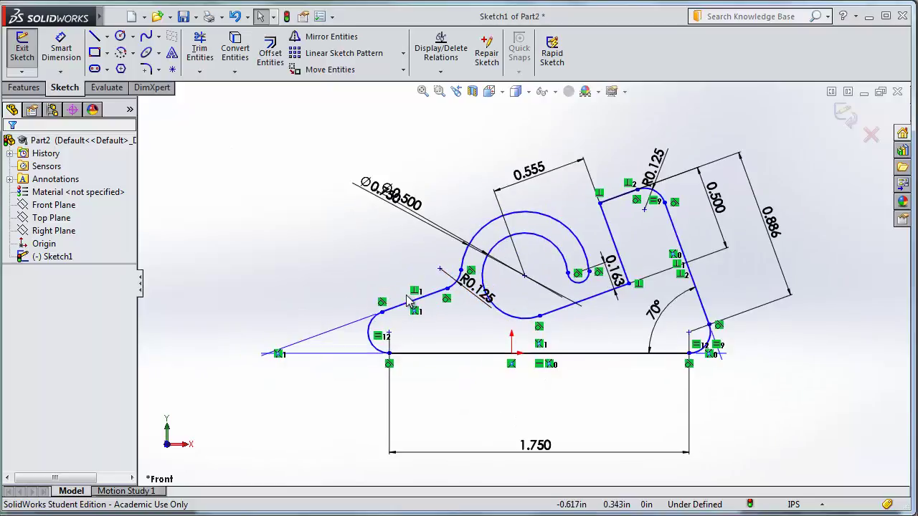
scroll(409, 301, down, 1)
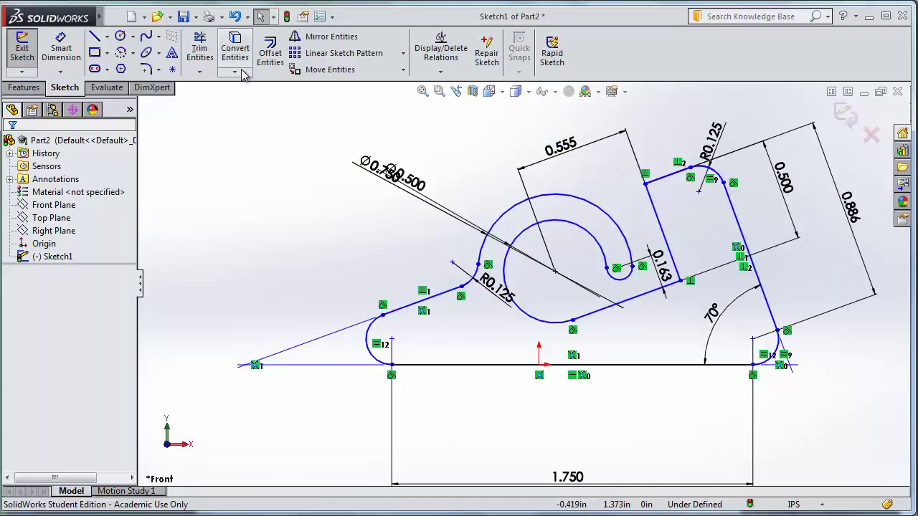
click(61, 49)
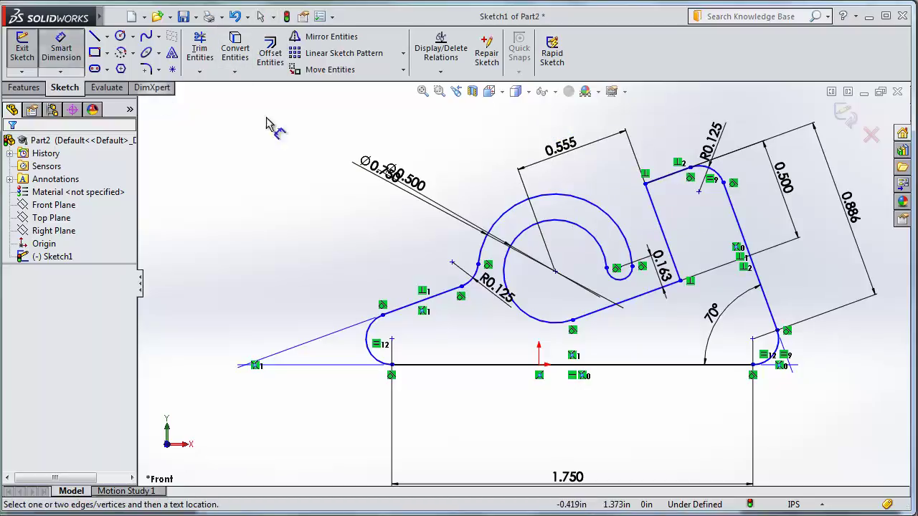
click(663, 215)
click(748, 250)
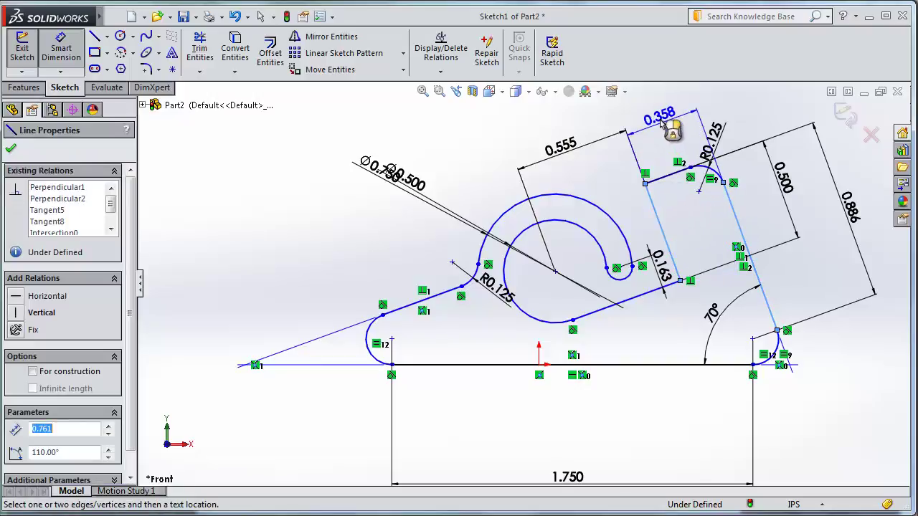
click(658, 116)
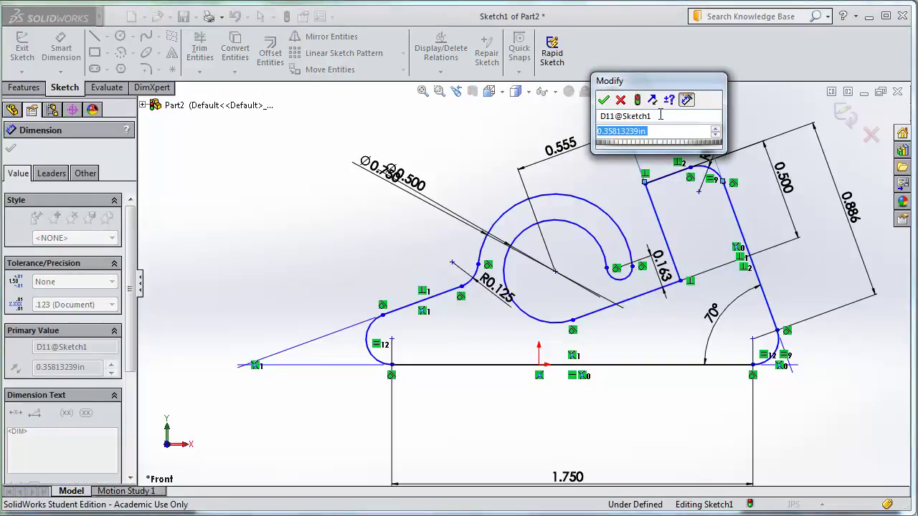
text(0.3)
key(Return)
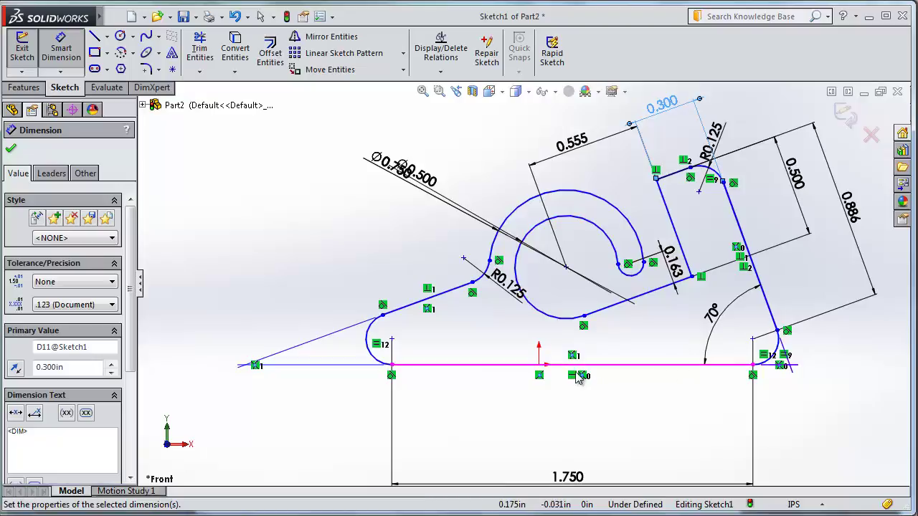
click(440, 72)
click(458, 99)
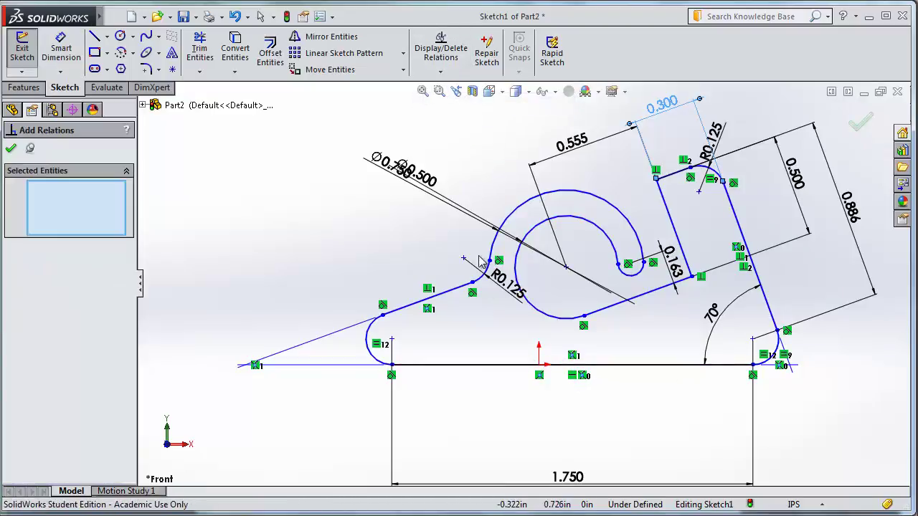
Select the origin and the bottom line's left endpoint, then close the relation panel without adding a relation
click(539, 367)
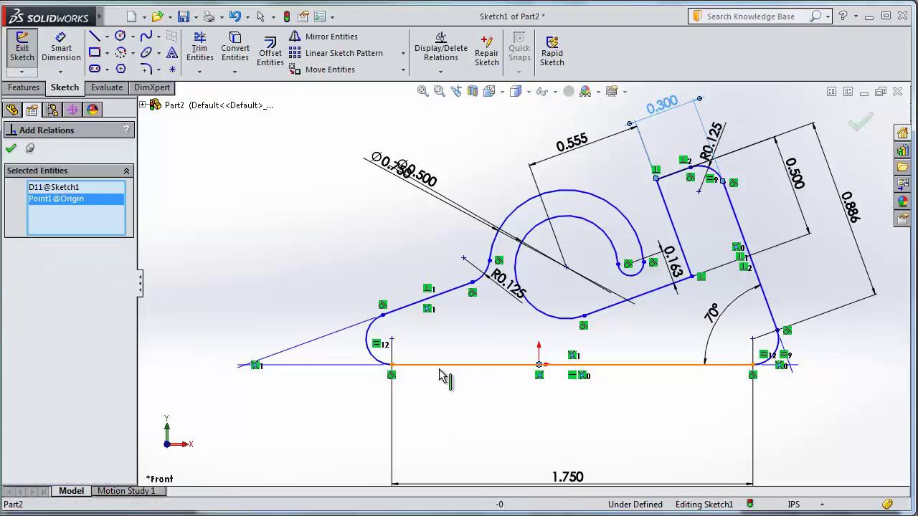
click(392, 366)
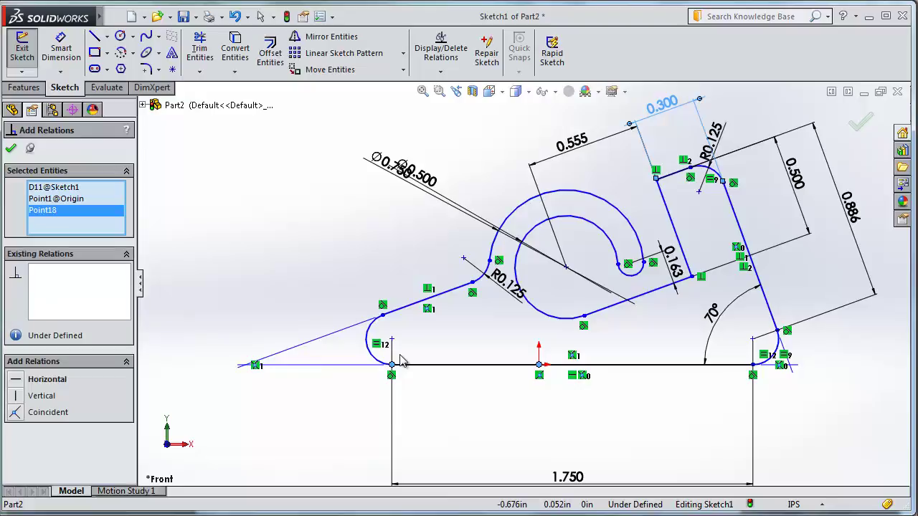
click(11, 150)
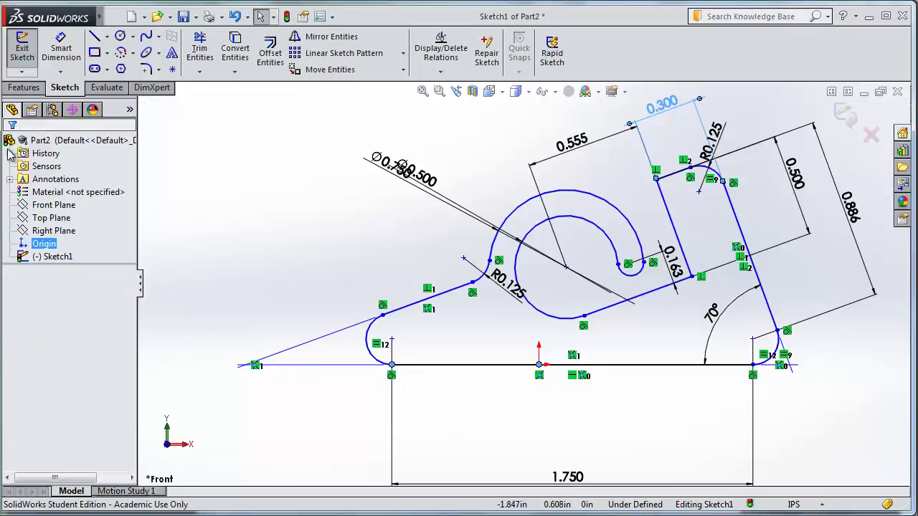
click(410, 304)
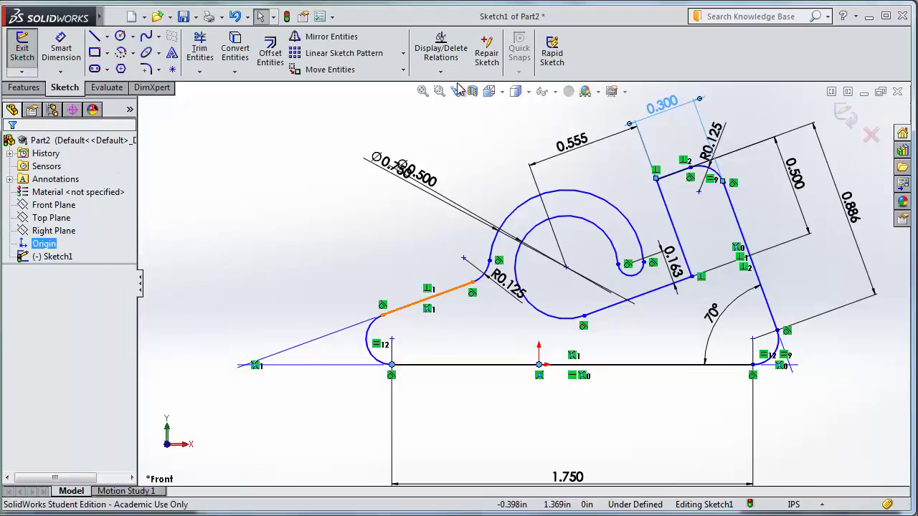
Exit Sketch1 and reopen it for editing
click(287, 16)
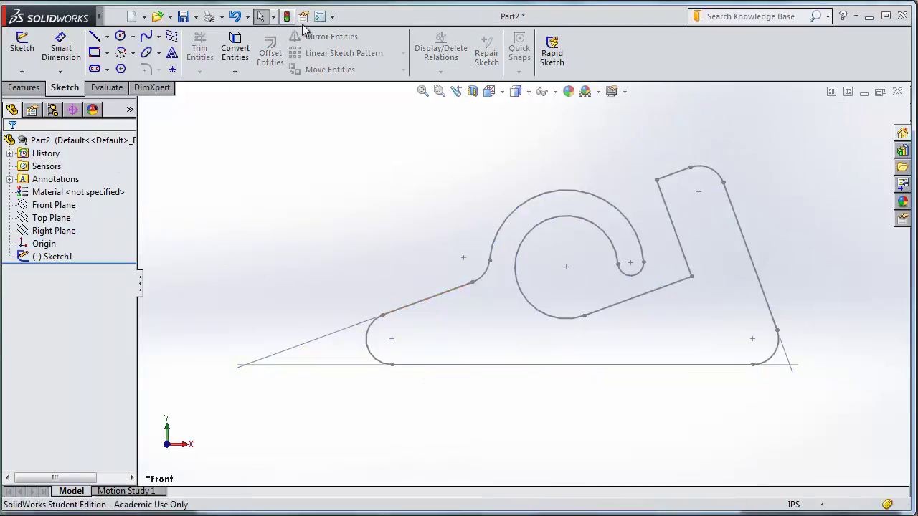
click(63, 256)
click(27, 46)
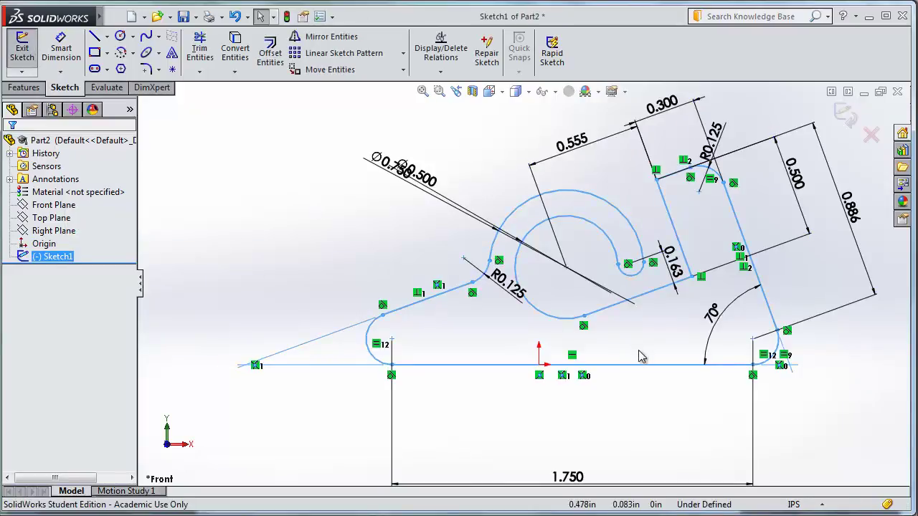
click(602, 395)
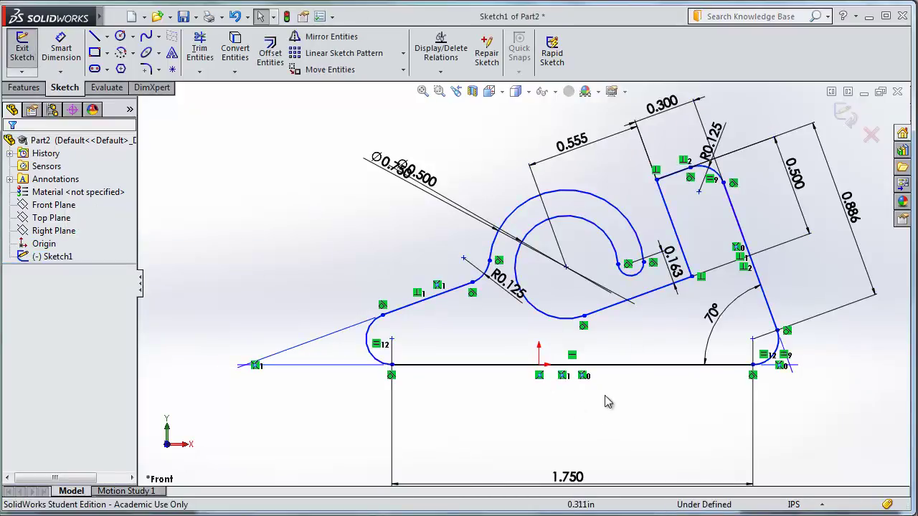
Make the bottom line's left endpoint coincident with the origin, fully defining Sketch1
click(440, 71)
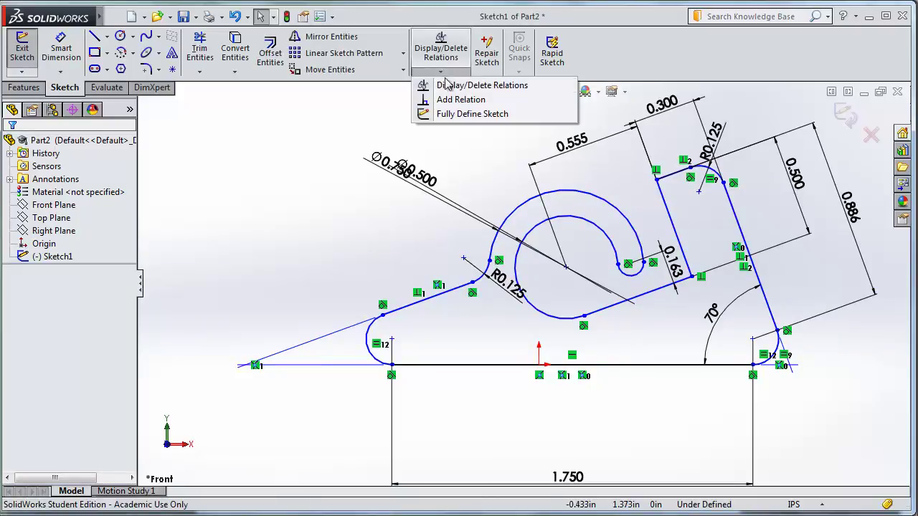
click(453, 97)
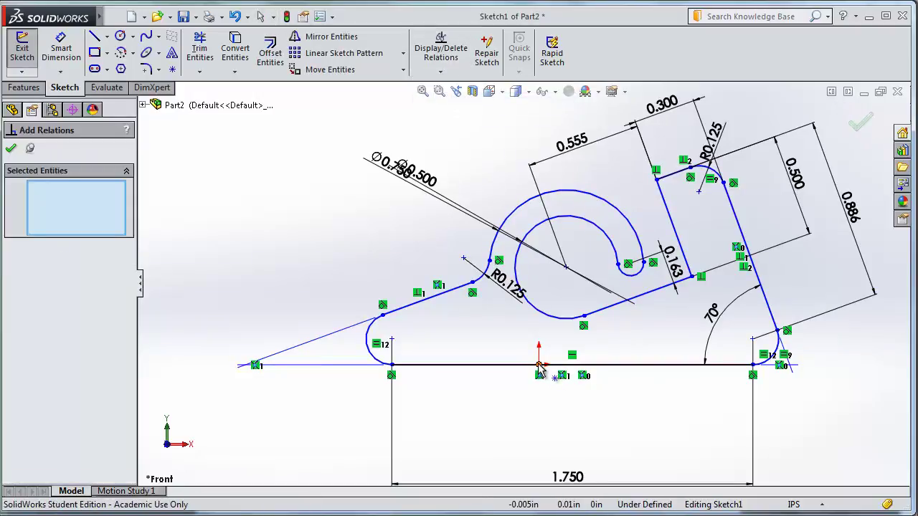
click(538, 365)
click(391, 366)
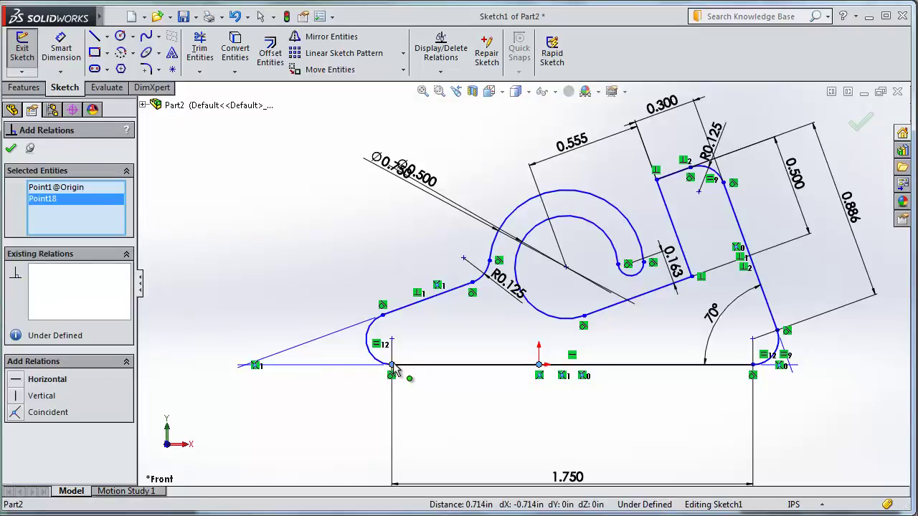
click(15, 413)
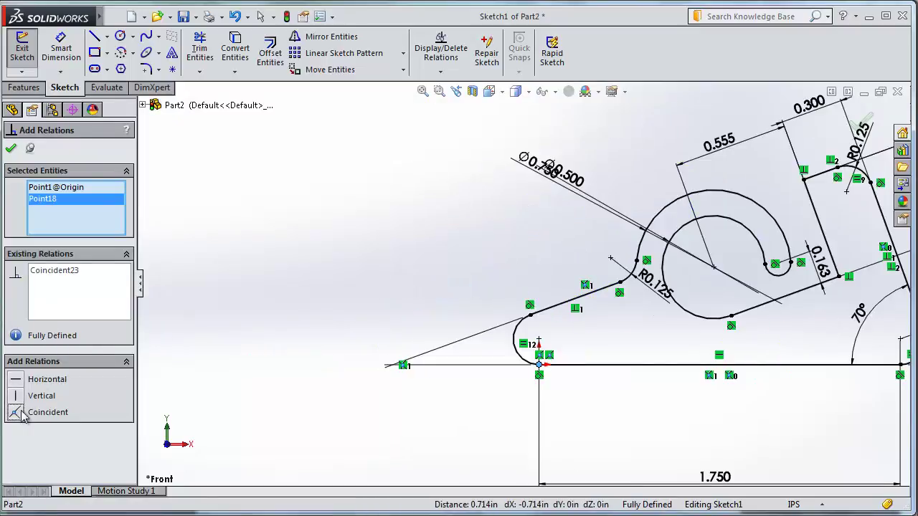
click(11, 147)
scroll(476, 241, up, 3)
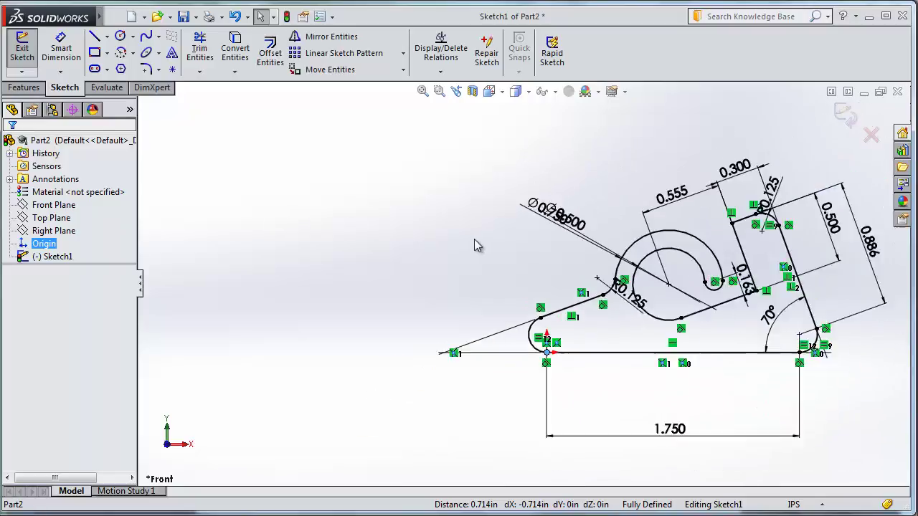
scroll(474, 243, up, 2)
scroll(752, 298, down, 4)
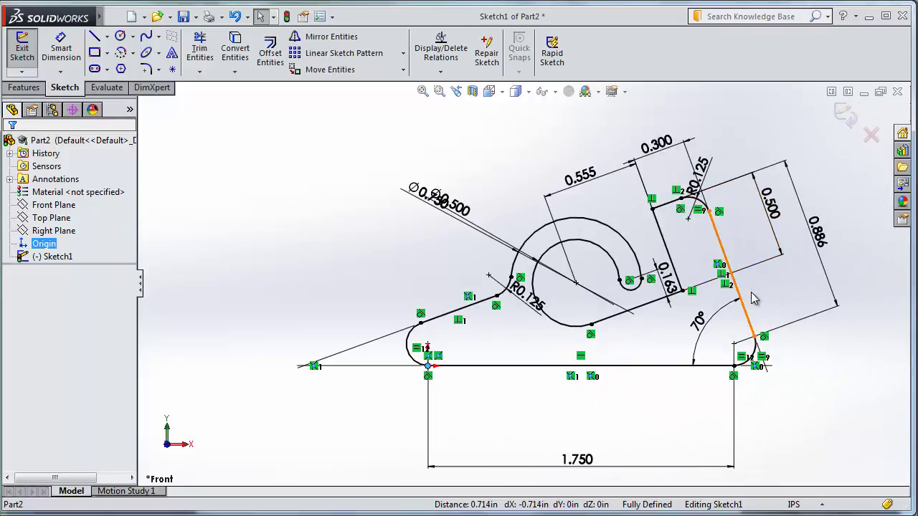
Extrude Sketch1 as Boss-Extrude1 to a depth of 0.25 in
click(20, 48)
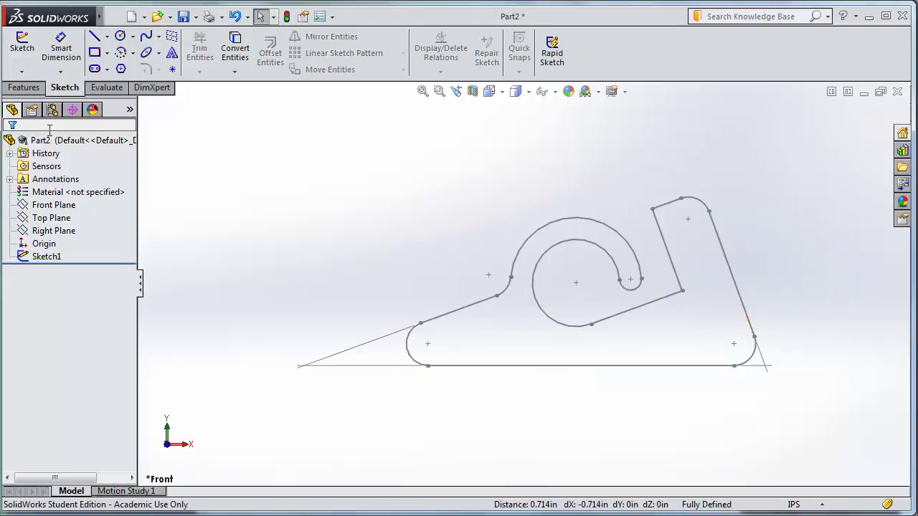
click(46, 257)
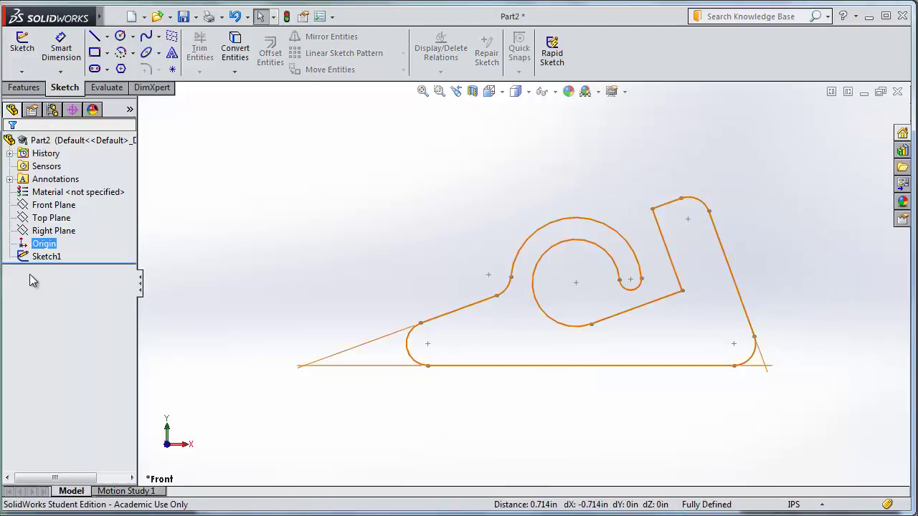
click(24, 87)
click(28, 56)
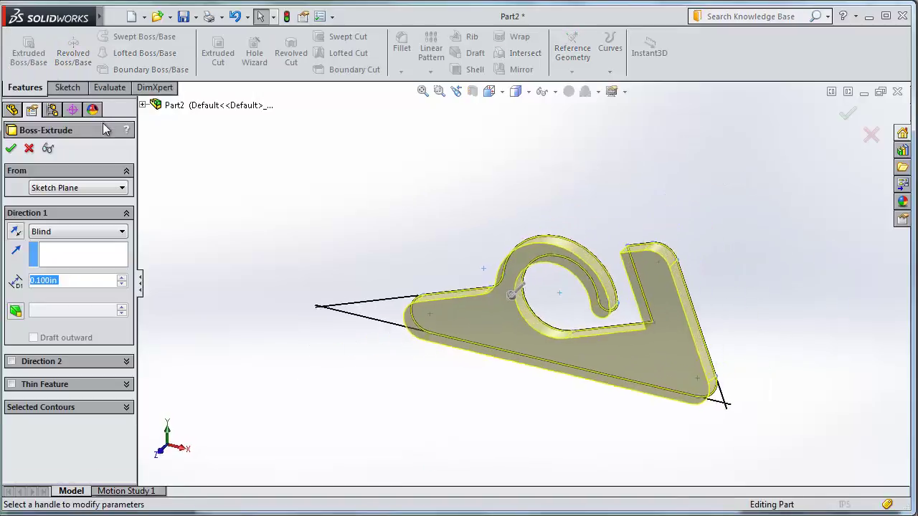
text(.25)
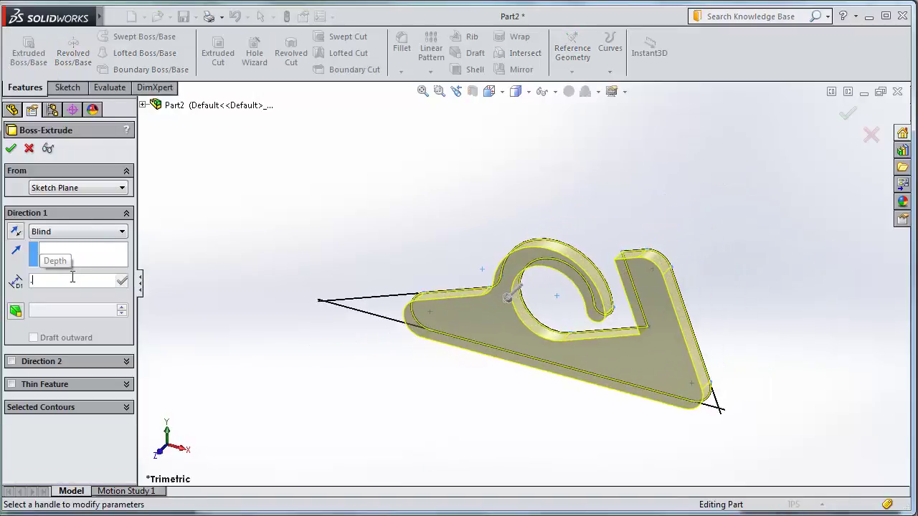
key(Return)
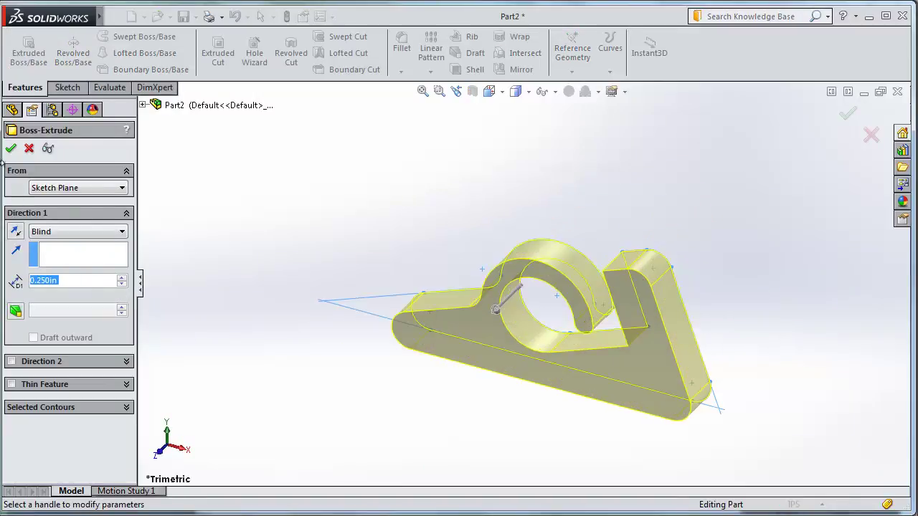
click(10, 148)
Turn the model to the isometric view
key(space)
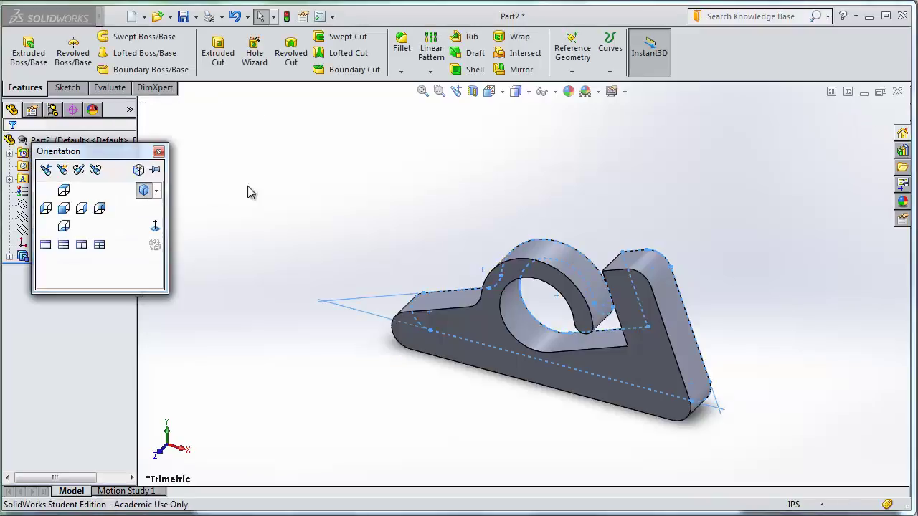
click(143, 190)
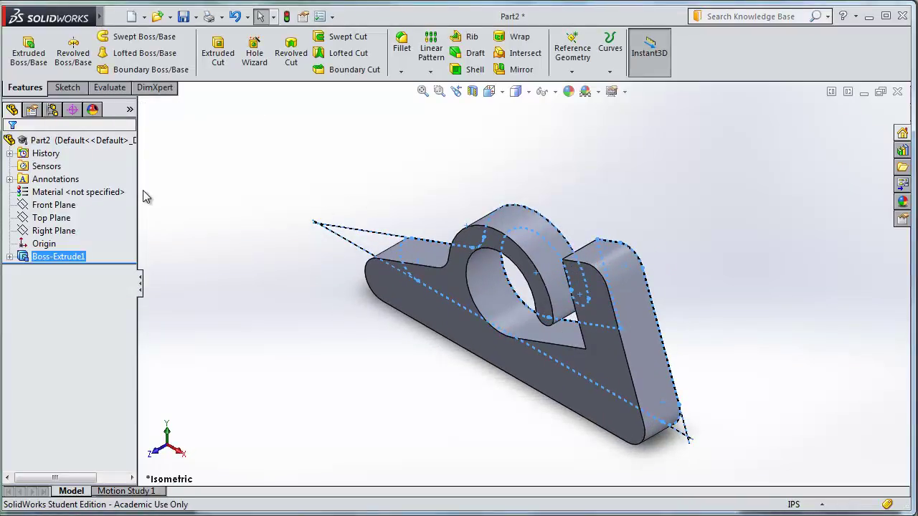
click(143, 190)
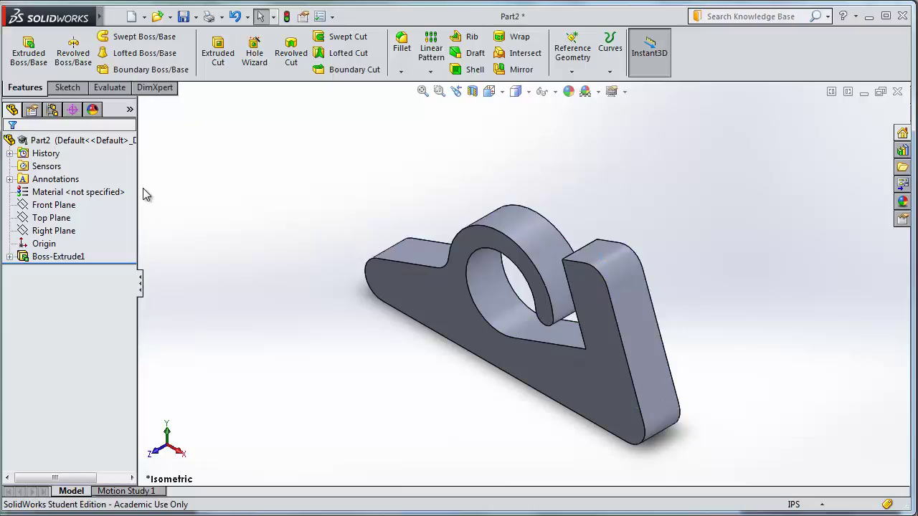
key(space)
Turn the extruded hook bracket to the Front view and clear the Front Plane selection
click(61, 207)
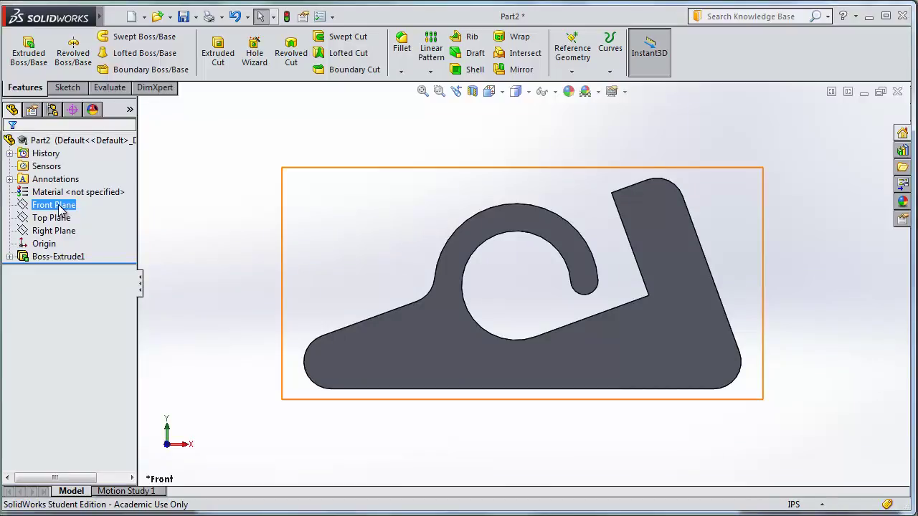
click(279, 216)
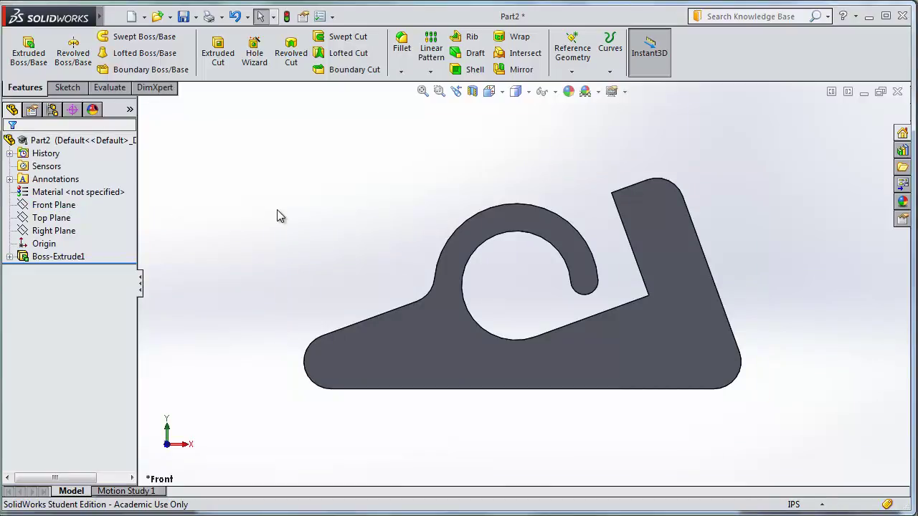